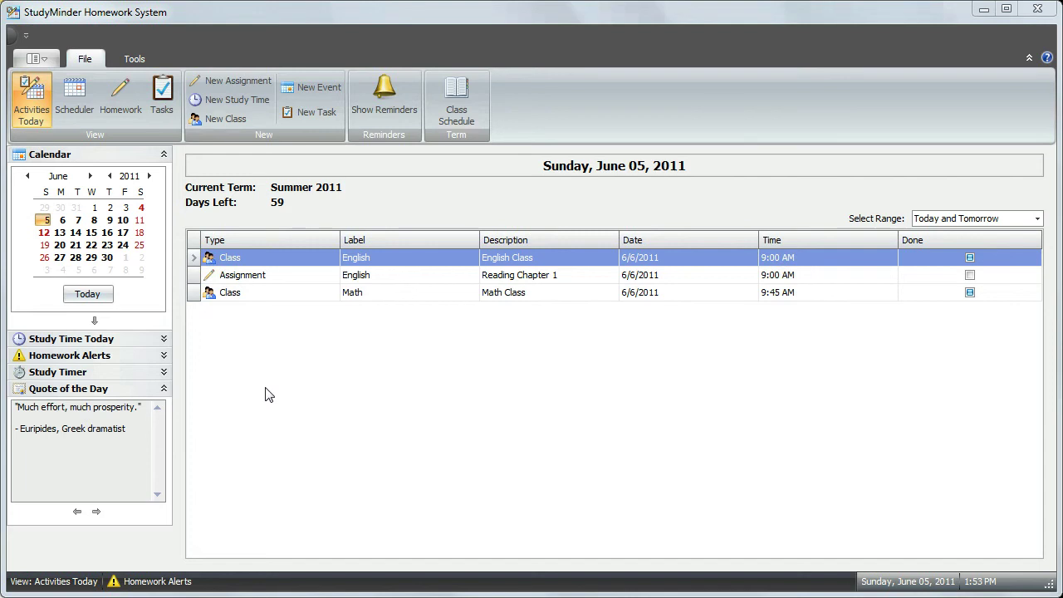
Switch to the Homework List using the Homework button in the ribbon's View group
click(122, 102)
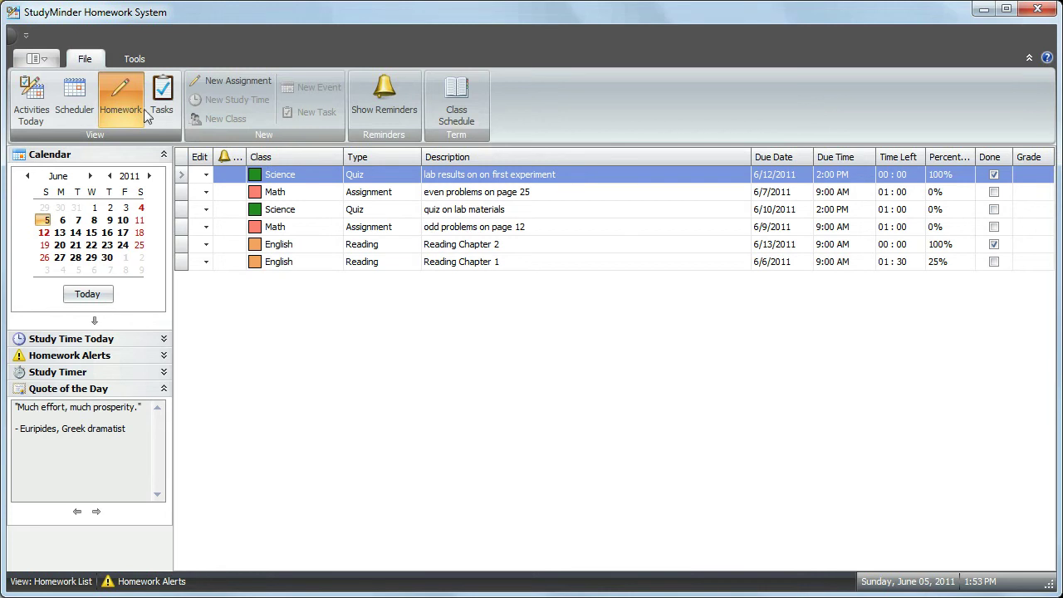
Change the English assignment's description from 'Reading Chapter 2' to 'Reading Chapter 3'
click(587, 176)
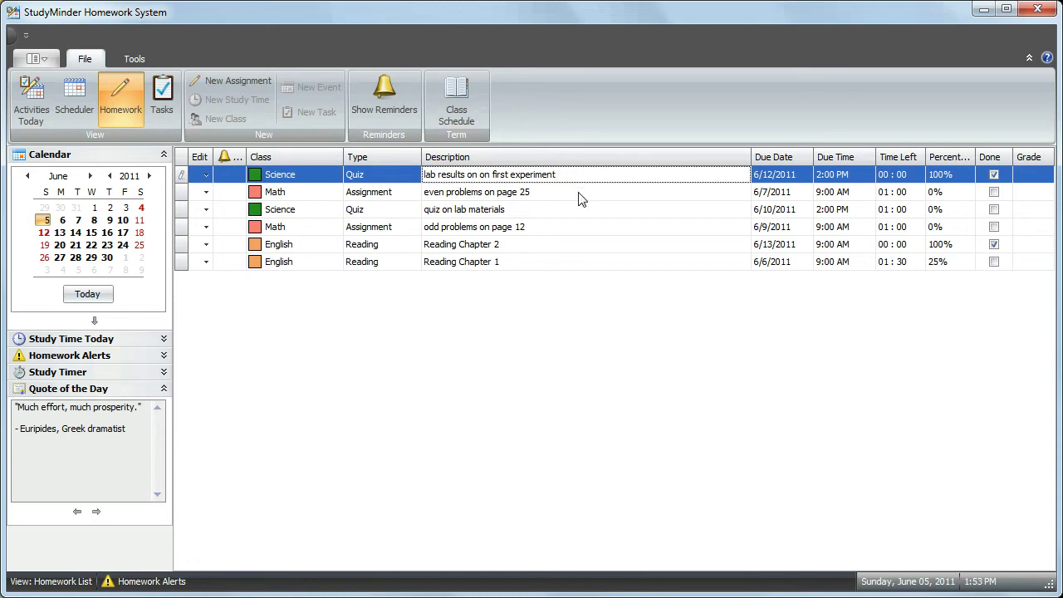
click(561, 246)
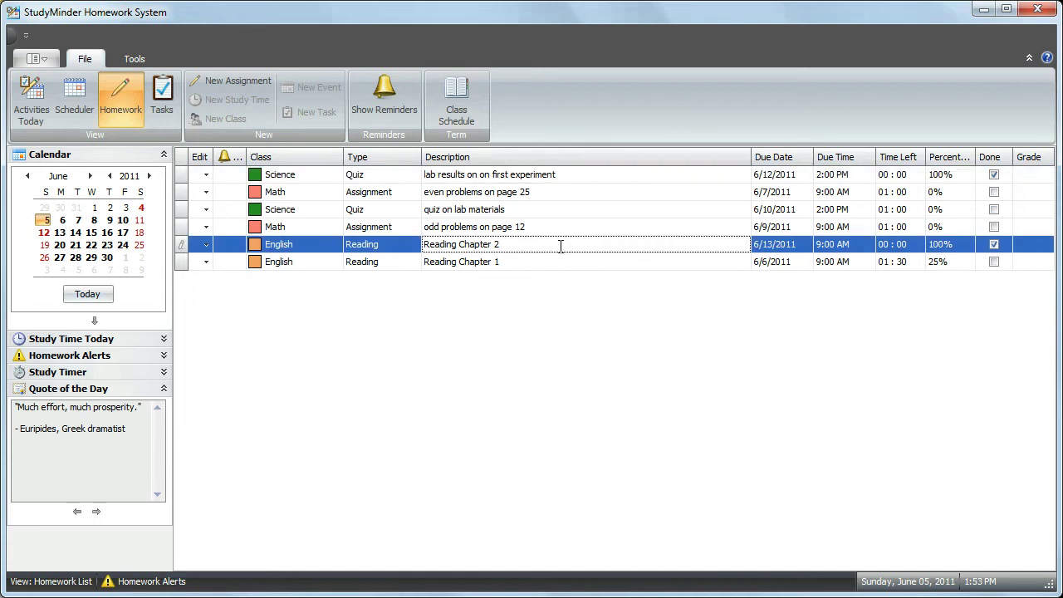
key(BackSpace)
text(3)
key(Return)
click(207, 246)
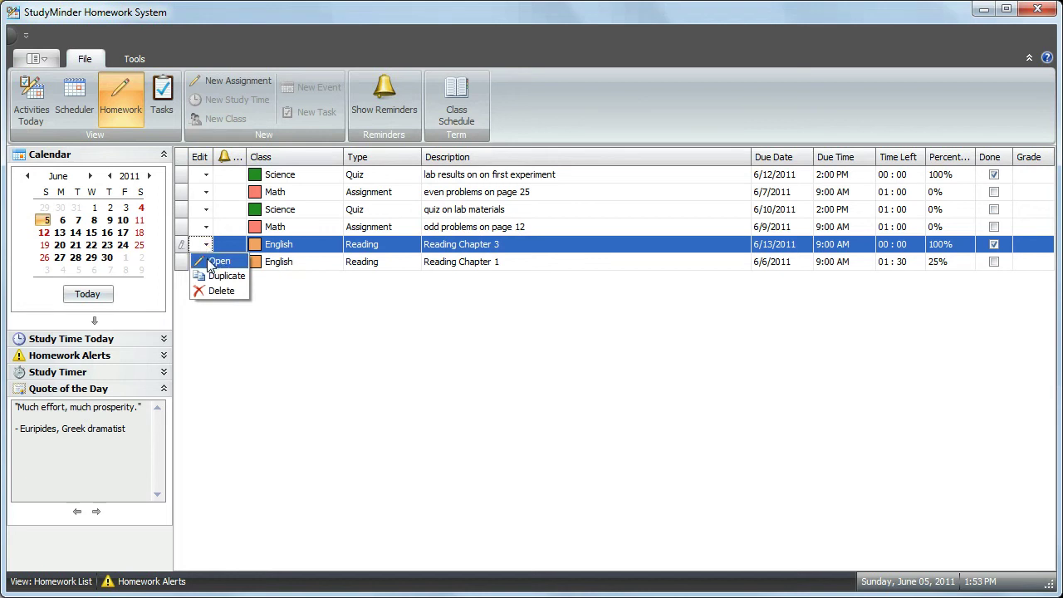
Open the assignment's edit window, restore the description to 'Reading Chapter 2', and save it
click(213, 262)
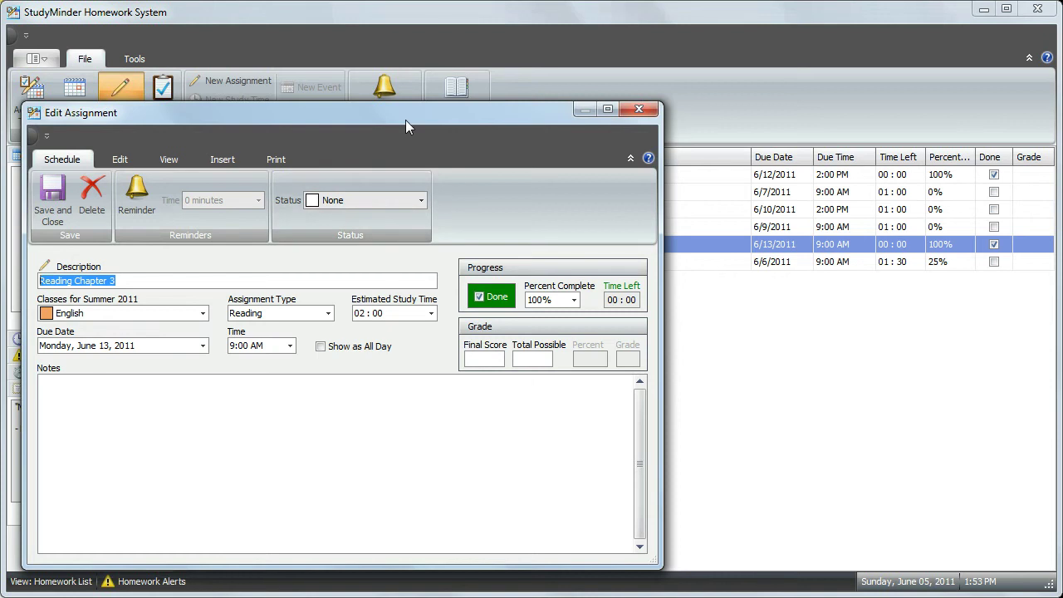
drag(406, 120, 531, 62)
click(282, 226)
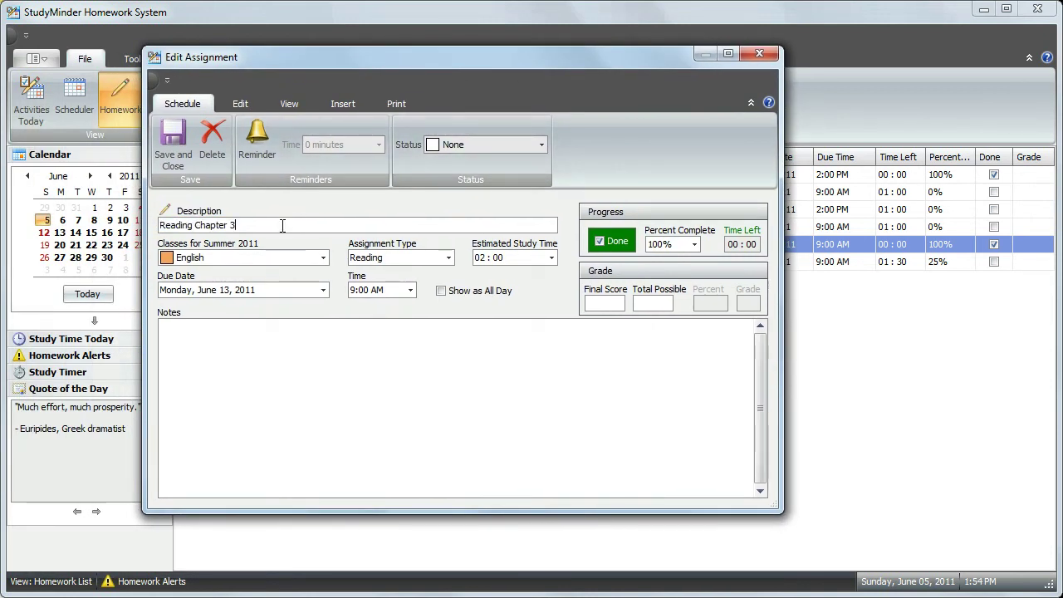
key(BackSpace)
text(2)
click(176, 150)
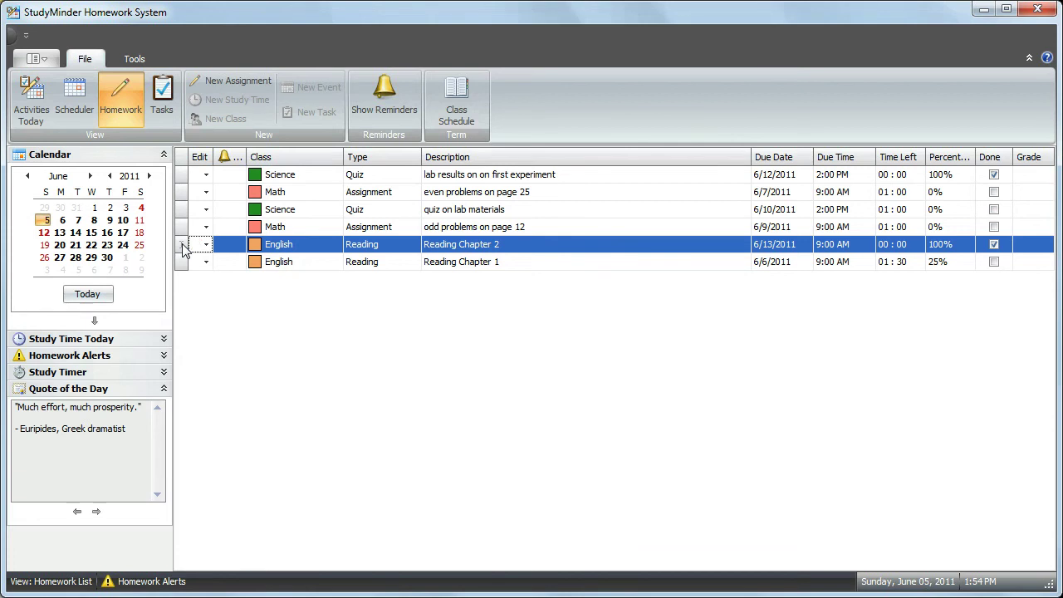
double_click(184, 250)
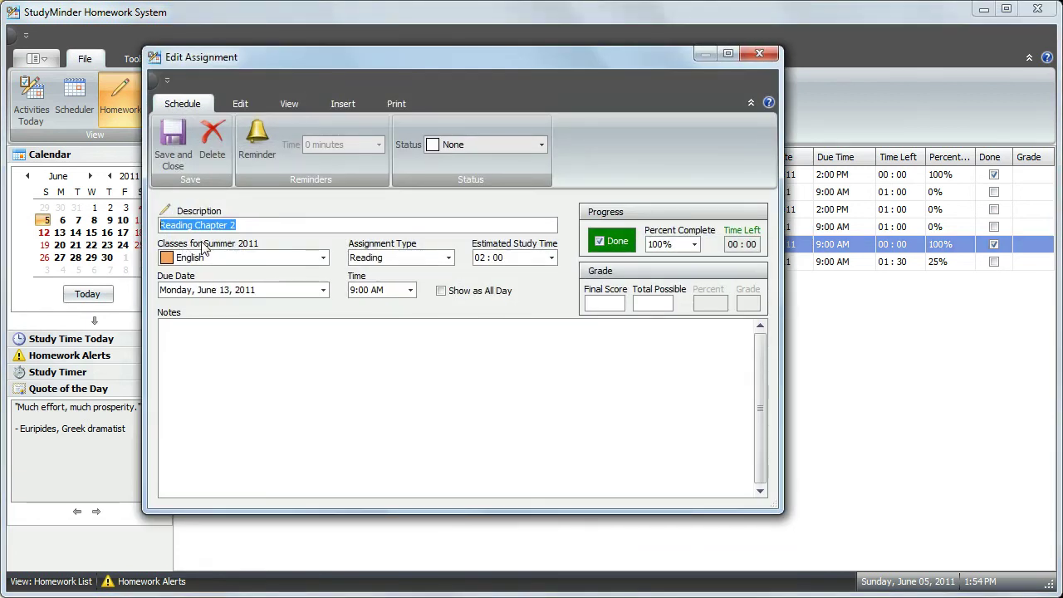
click(757, 55)
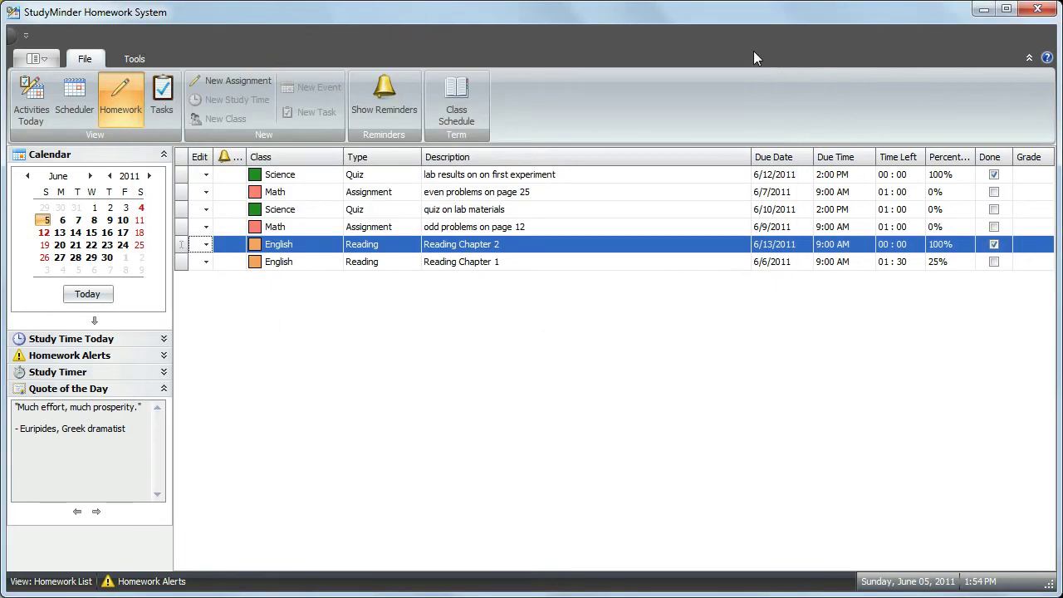
Sort by Description, then Type, then Done descending so completed assignments come first
click(549, 162)
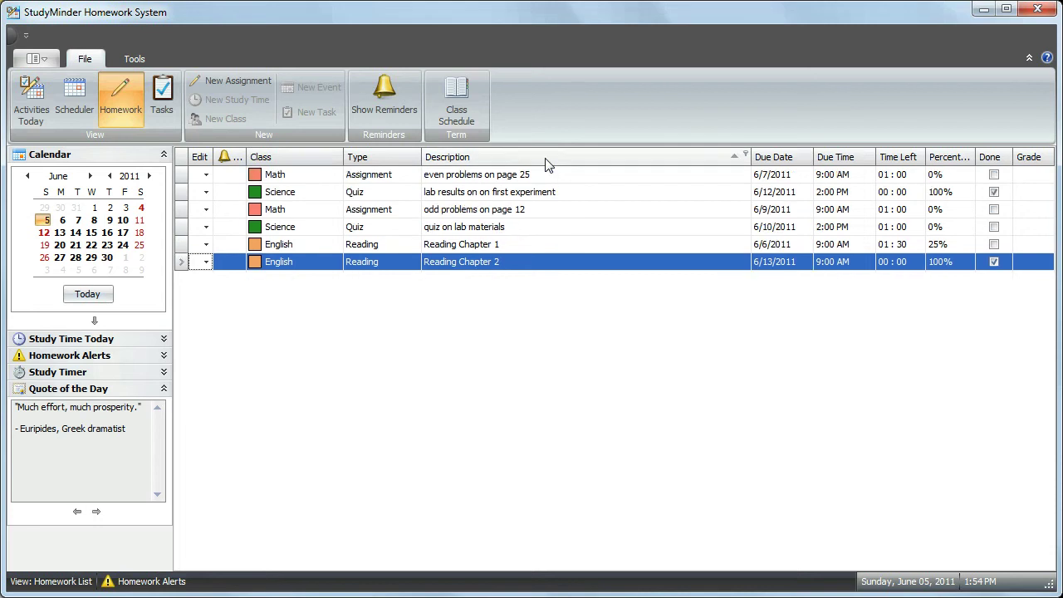
click(547, 162)
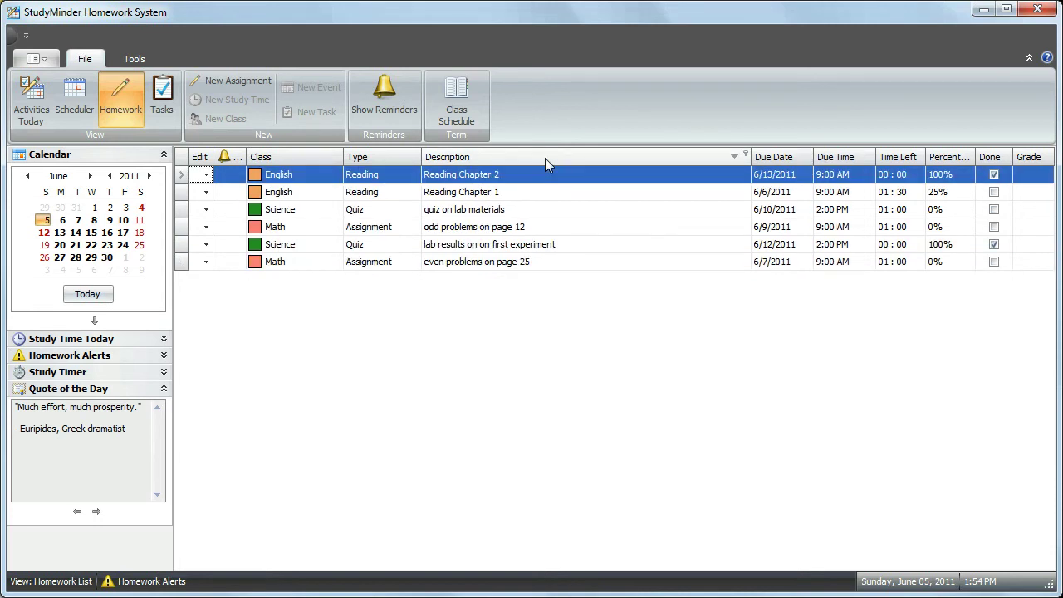
click(365, 161)
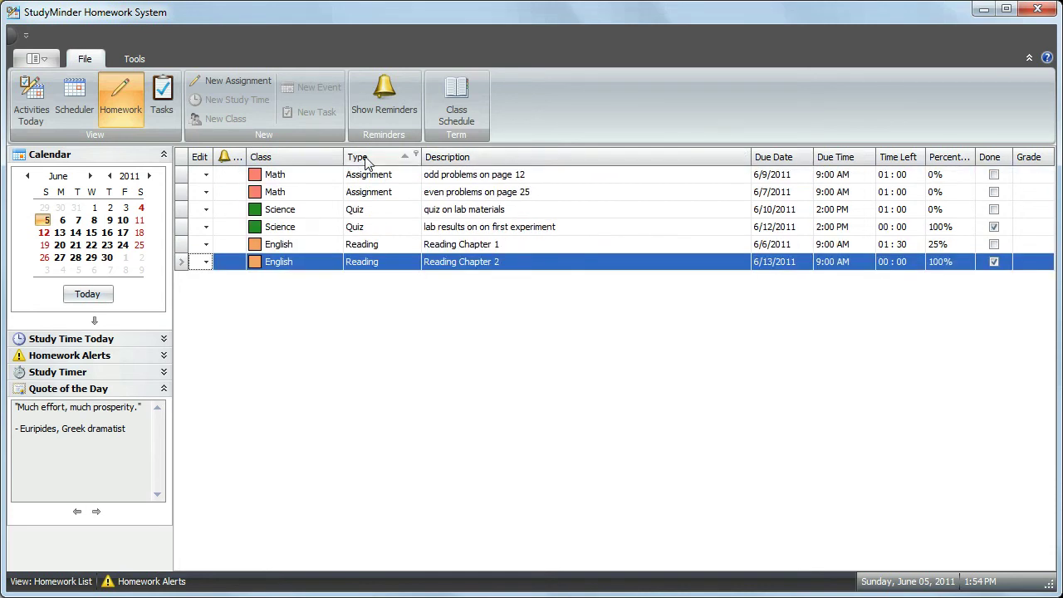
click(365, 160)
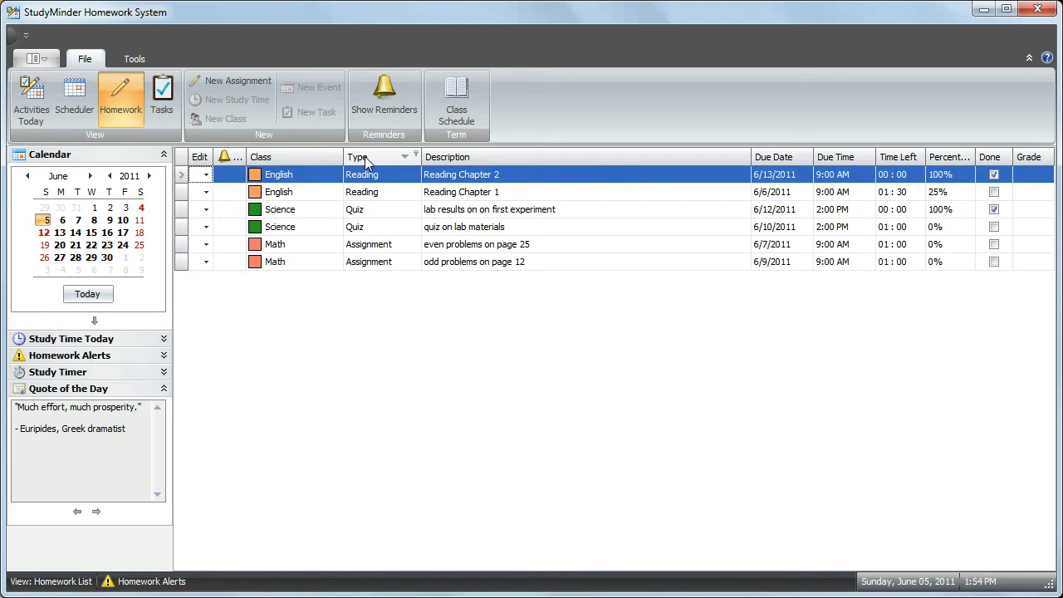
click(990, 158)
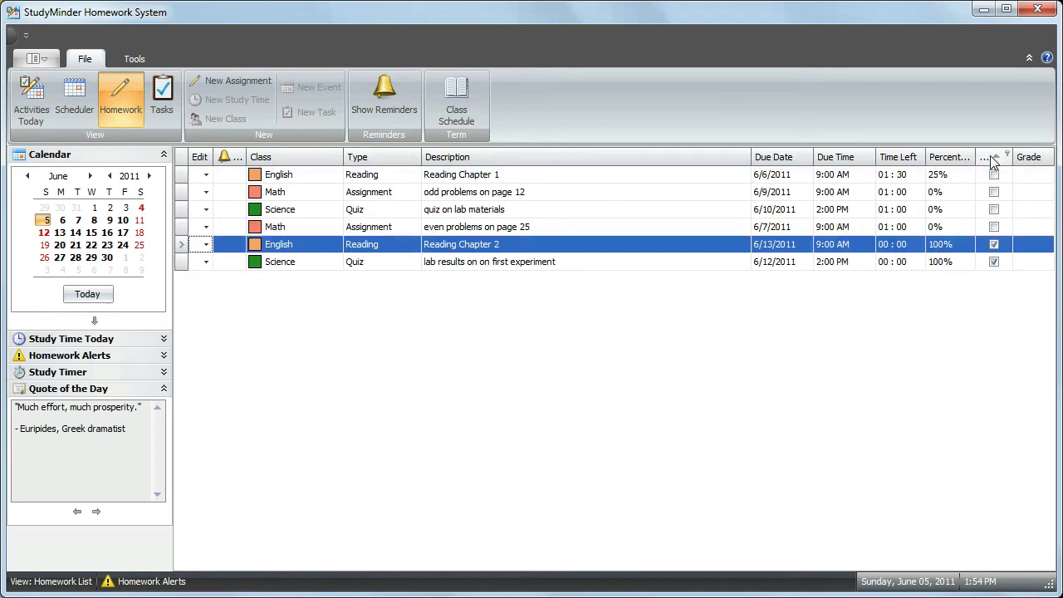
click(991, 160)
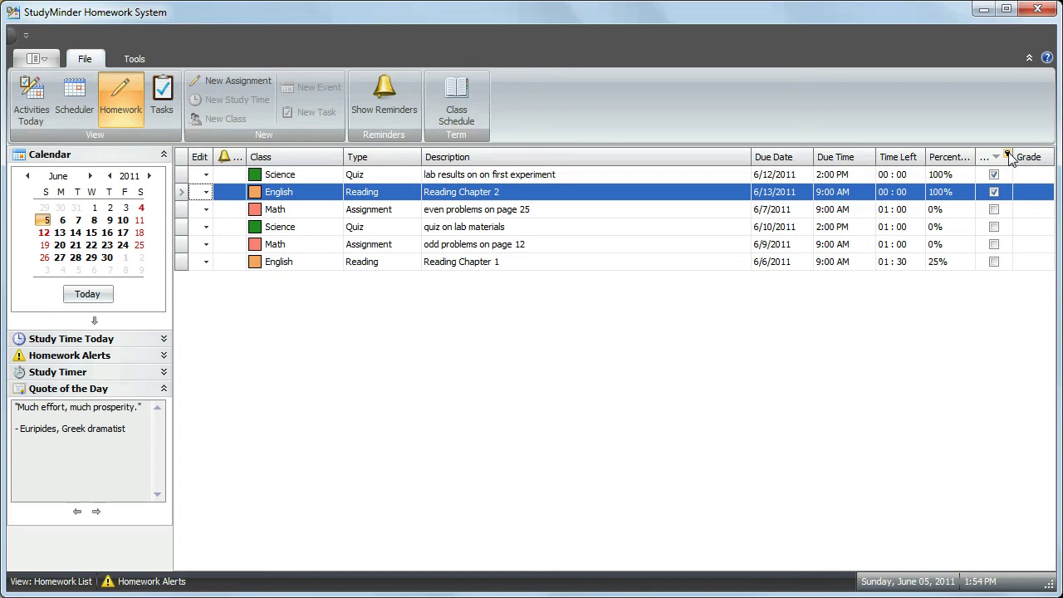
click(1007, 156)
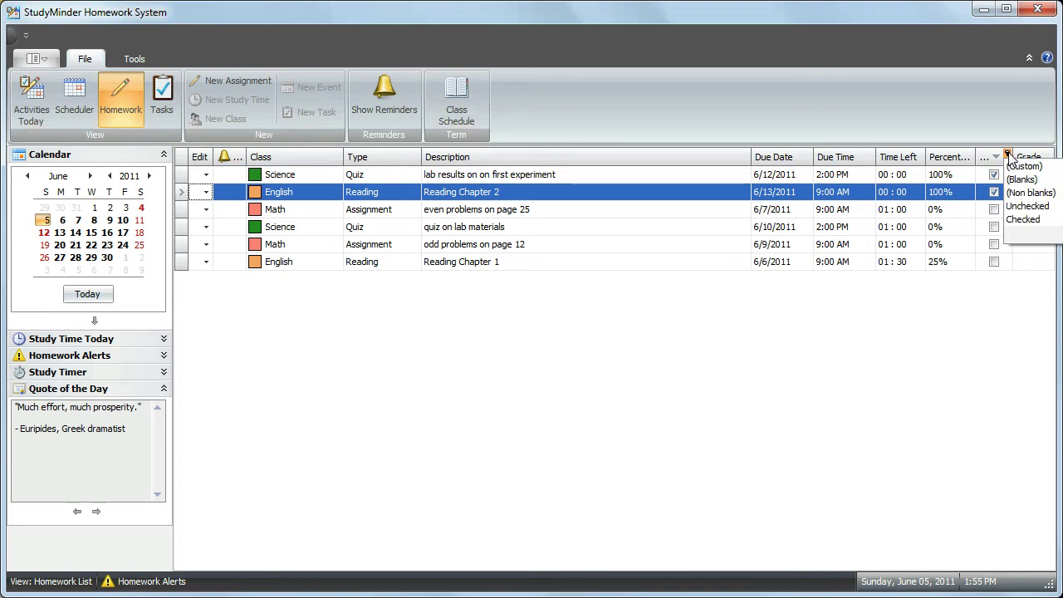
click(1028, 208)
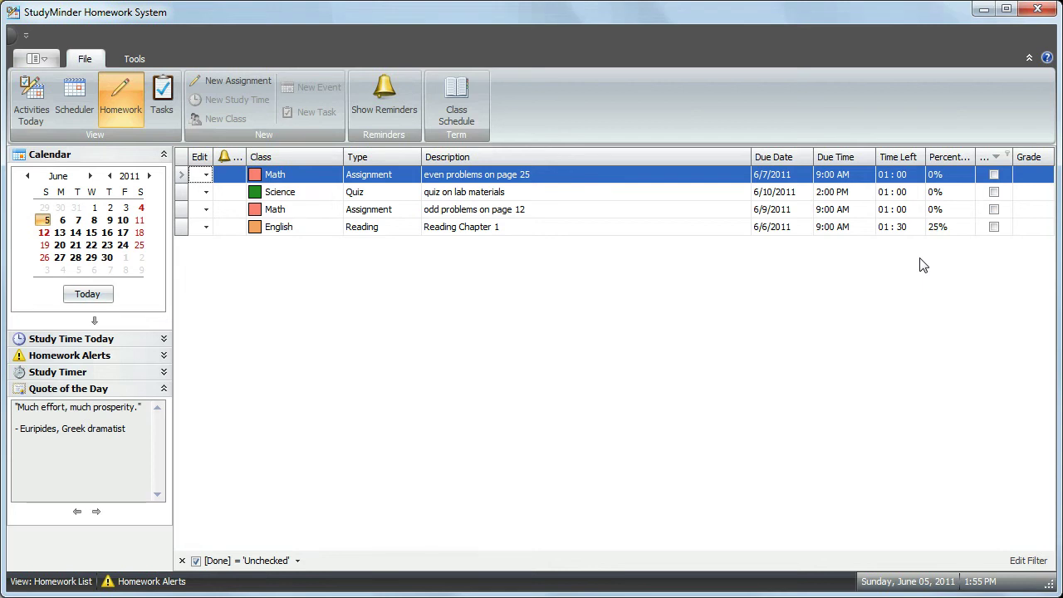
click(1008, 155)
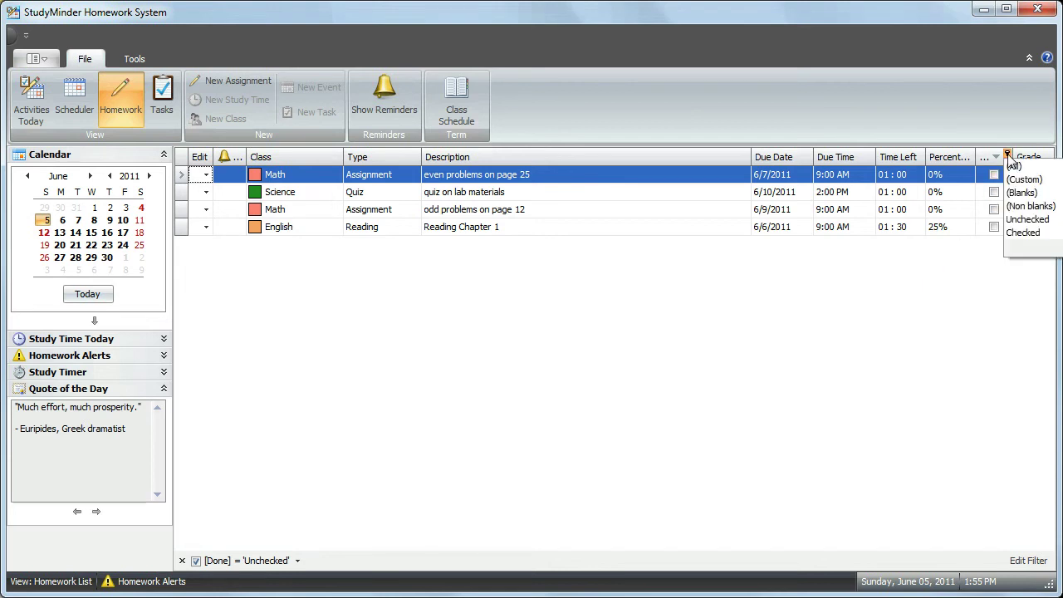
click(1014, 165)
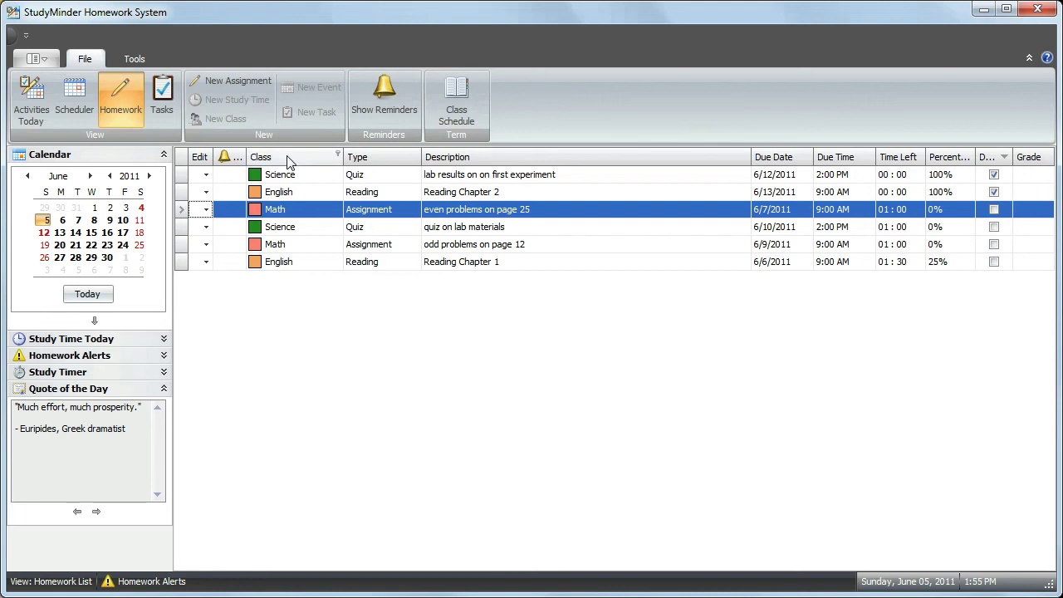
click(338, 155)
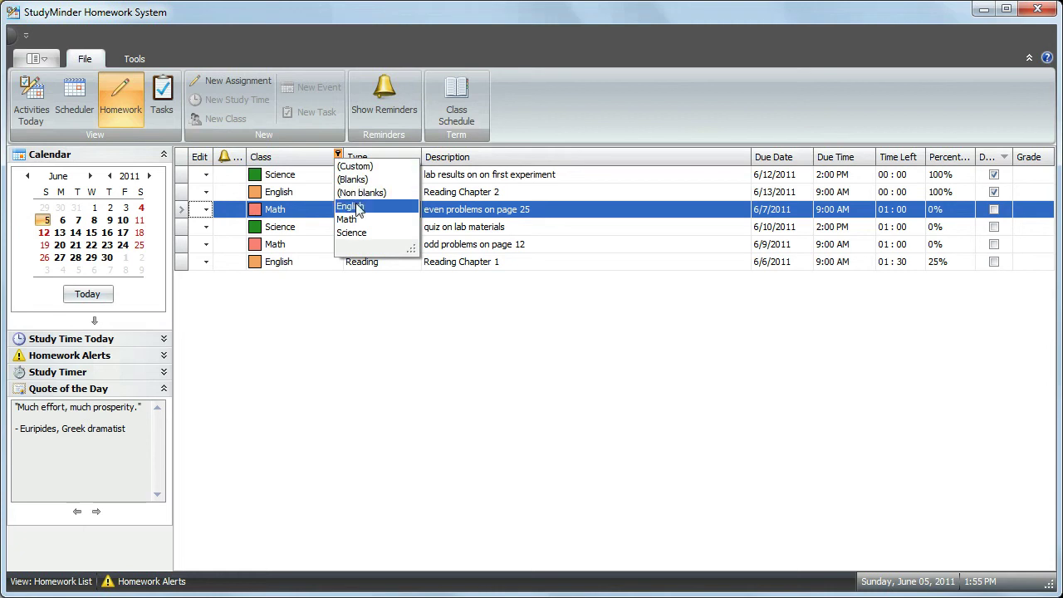
click(350, 206)
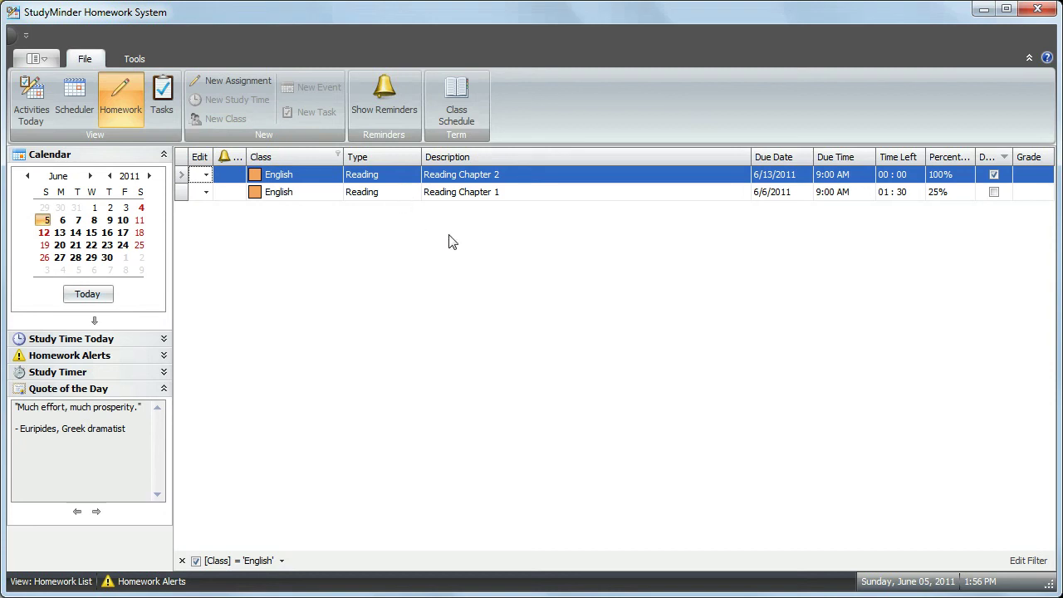
click(1006, 155)
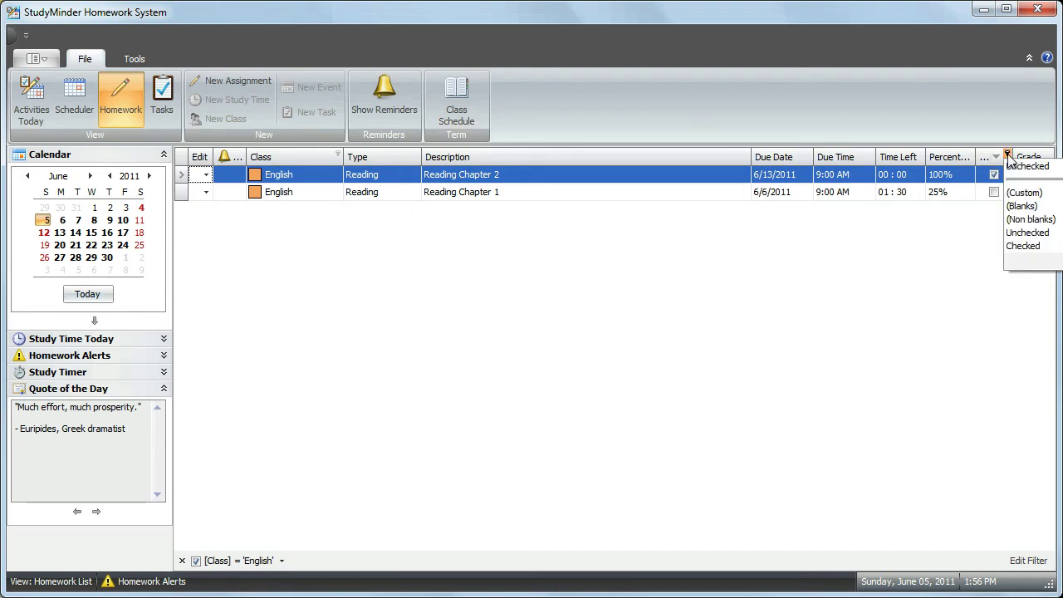
click(1028, 233)
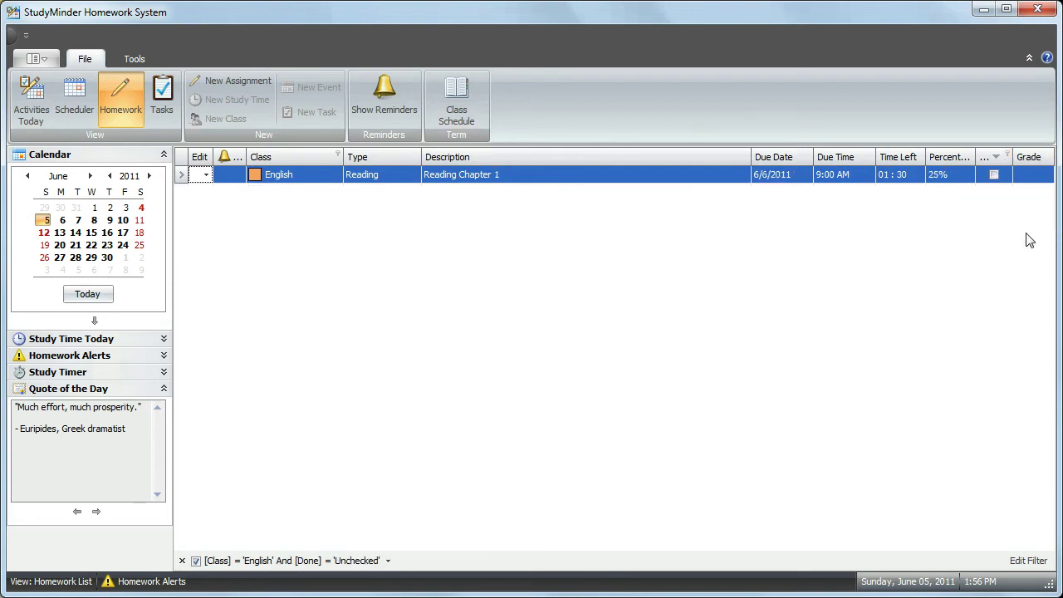
click(182, 562)
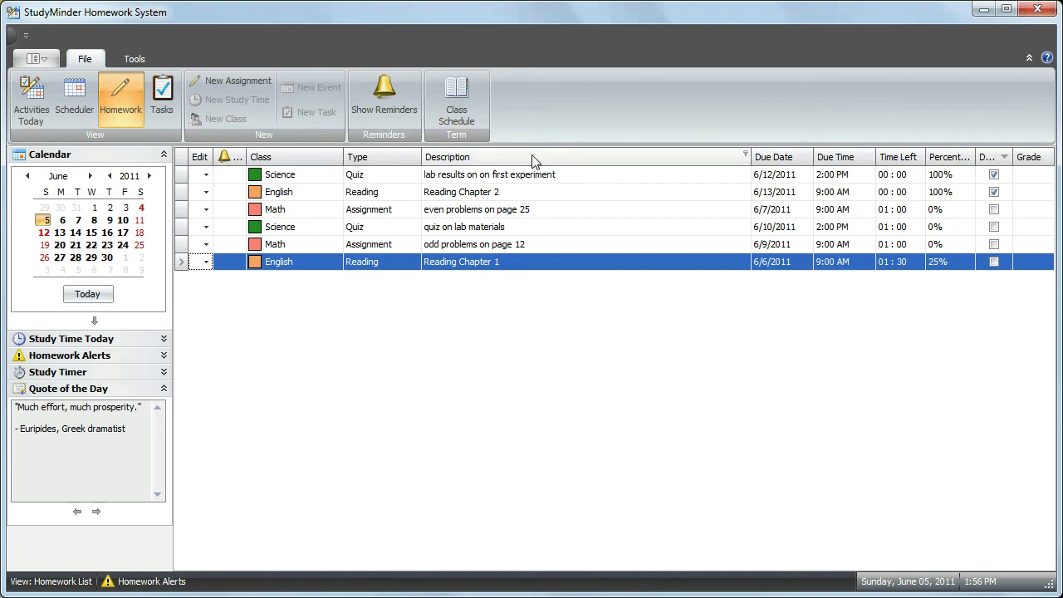
Move the Description column right after Class and the Due Date column to the far left
drag(534, 160, 353, 159)
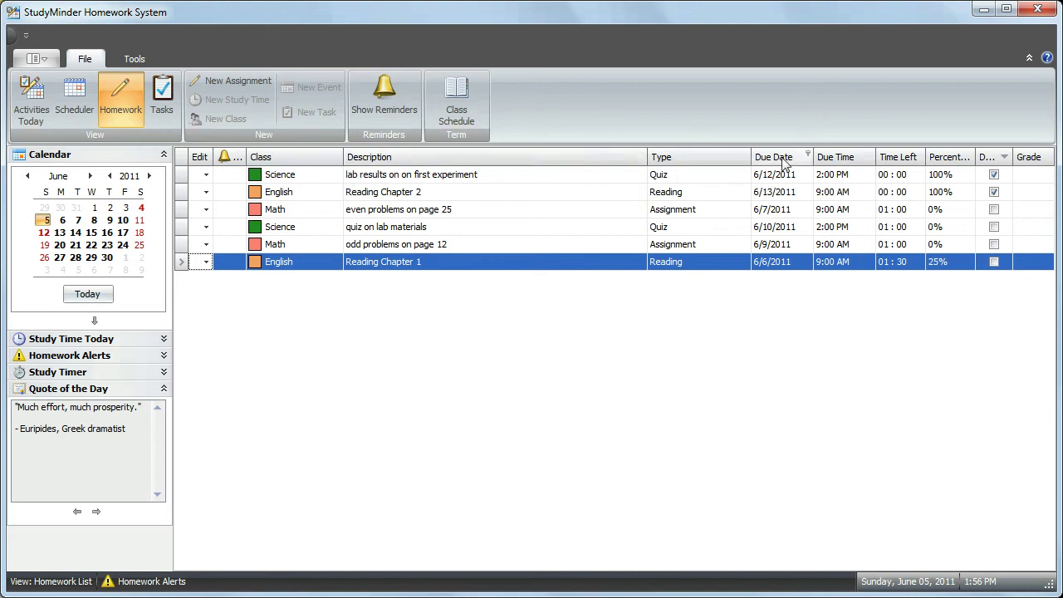
drag(783, 163, 196, 164)
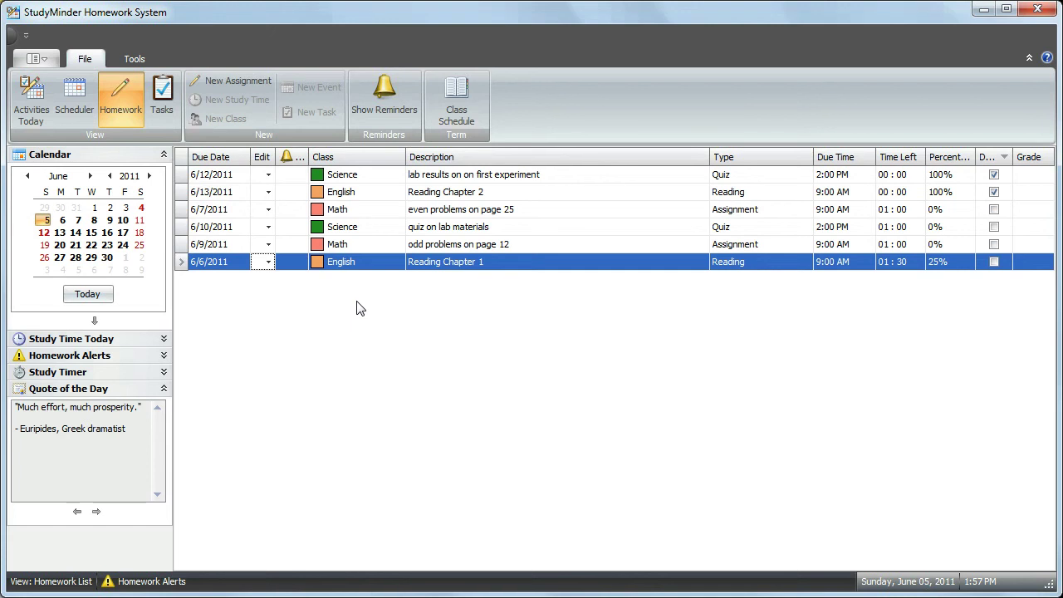
Remove the Description and Type columns from the grid using Remove This Column
right_click(508, 159)
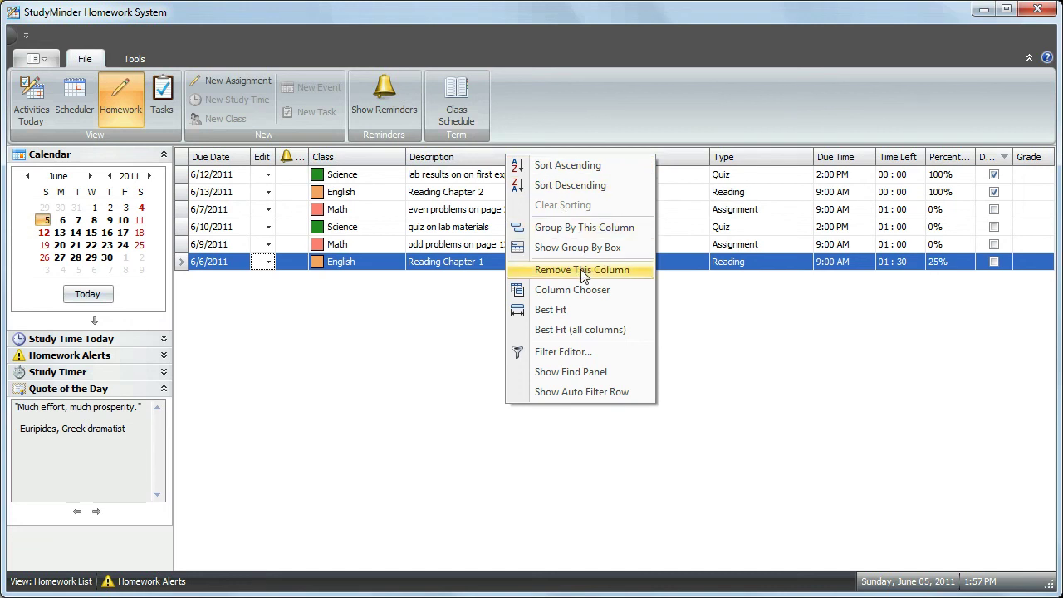
click(582, 270)
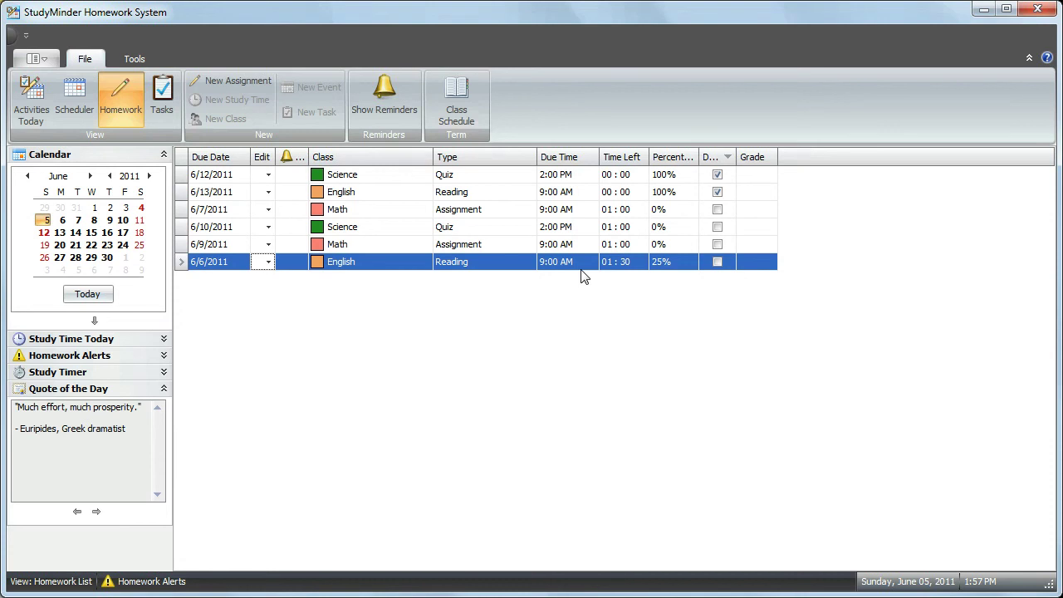
right_click(455, 157)
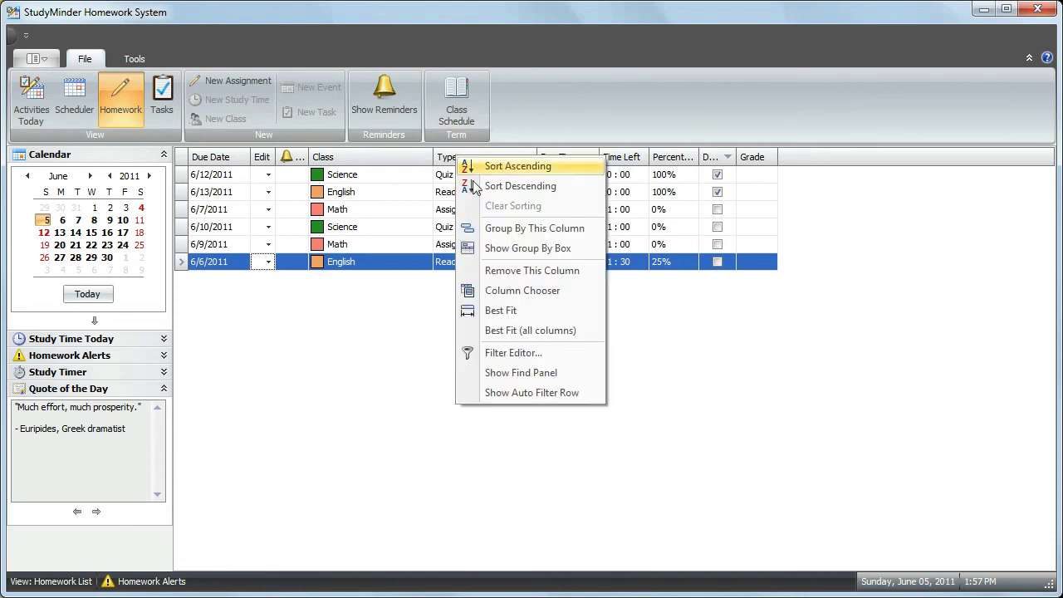
click(497, 270)
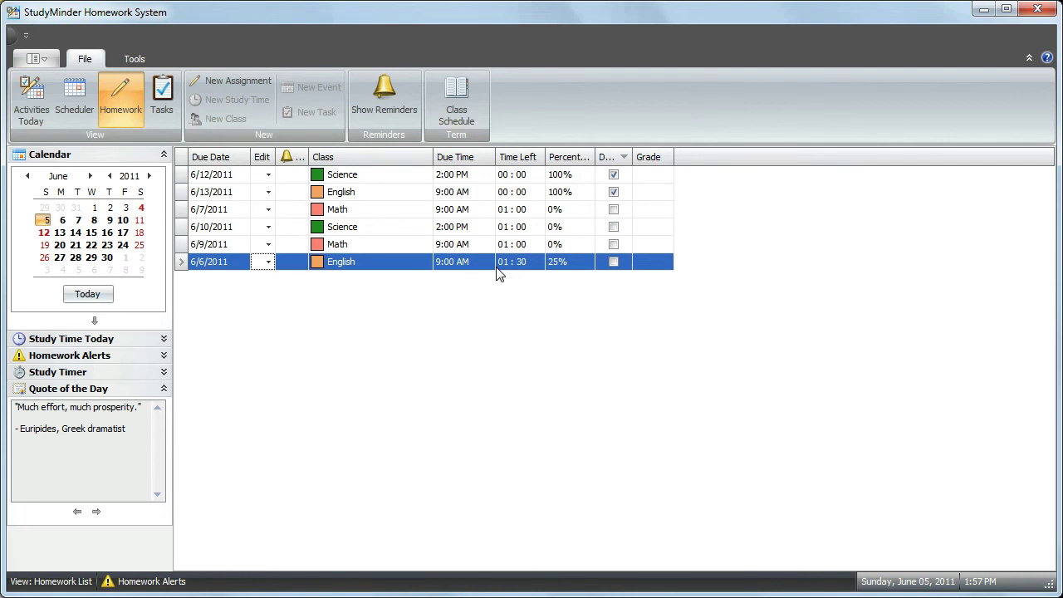
Open the Column Chooser from the Class header and move it to the screen centre
right_click(399, 163)
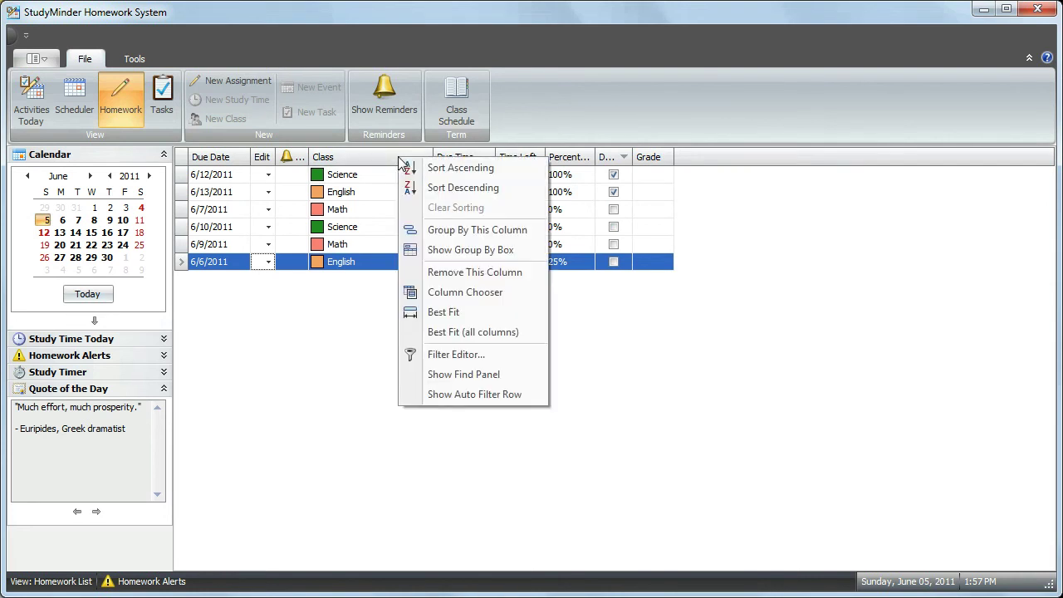
click(453, 295)
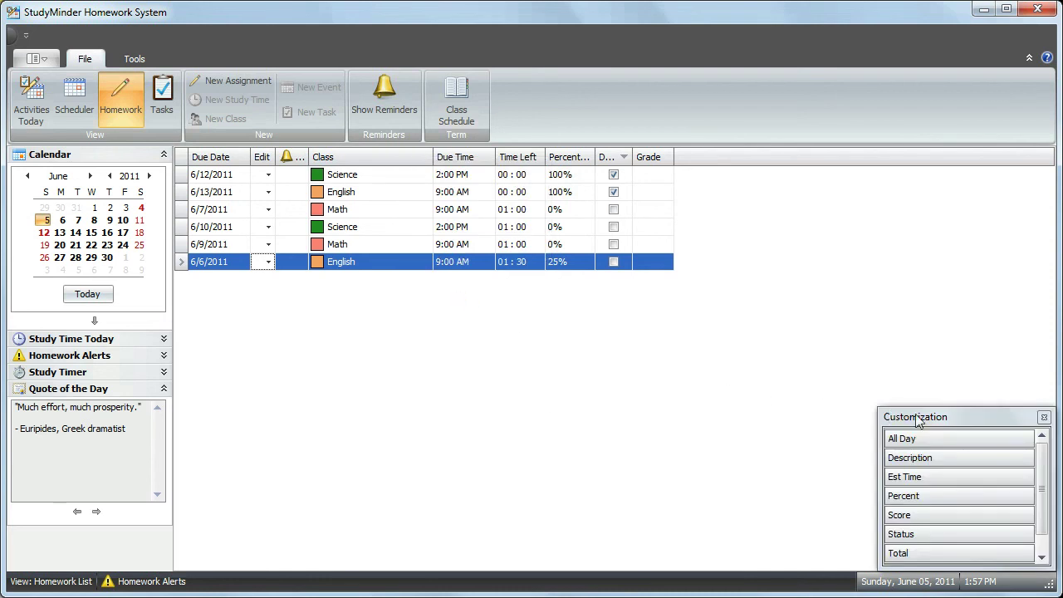
drag(914, 415, 432, 310)
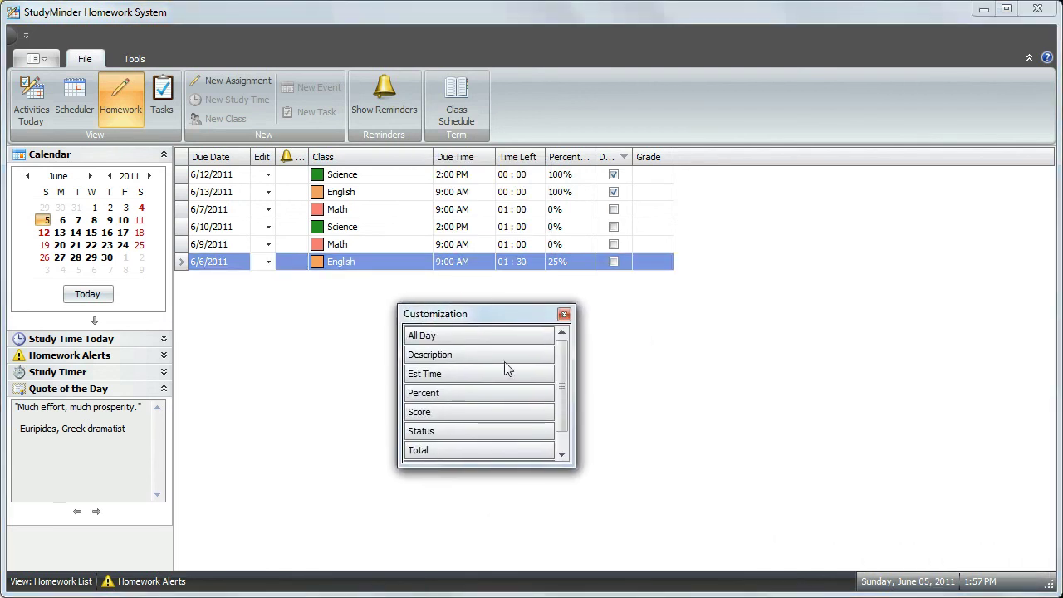
scroll(562, 375, down, 1)
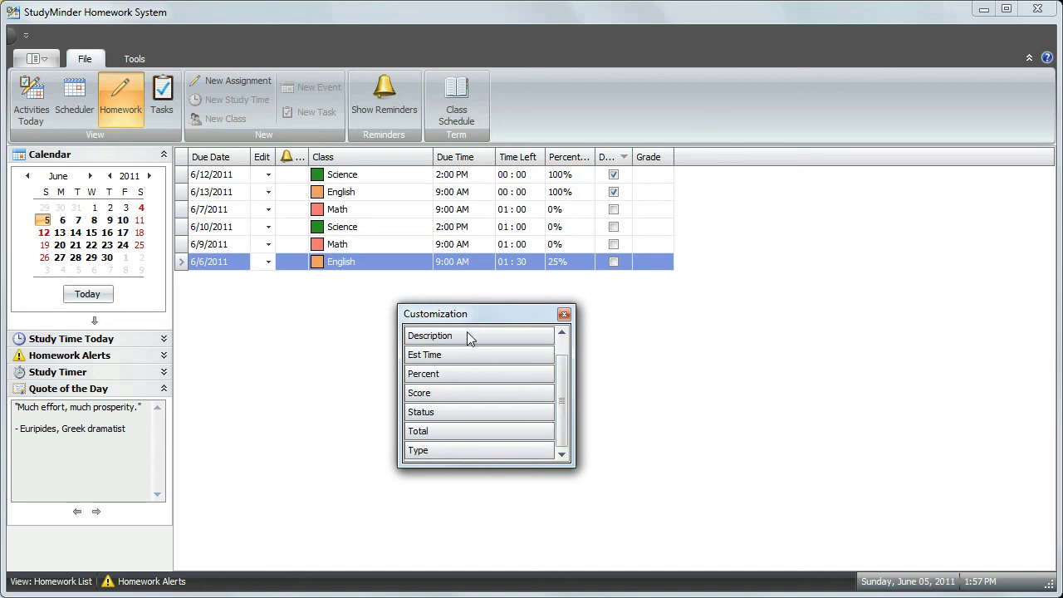
Add the Description, Est Time, Score and Status columns to the header row, then close the Customization panel
drag(469, 342, 430, 165)
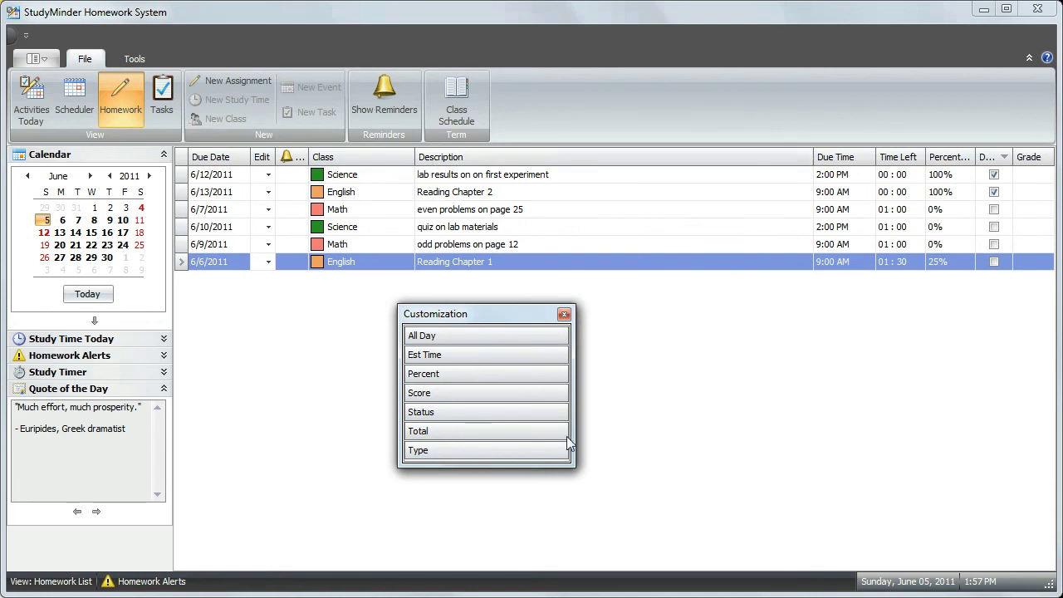
drag(526, 465, 526, 485)
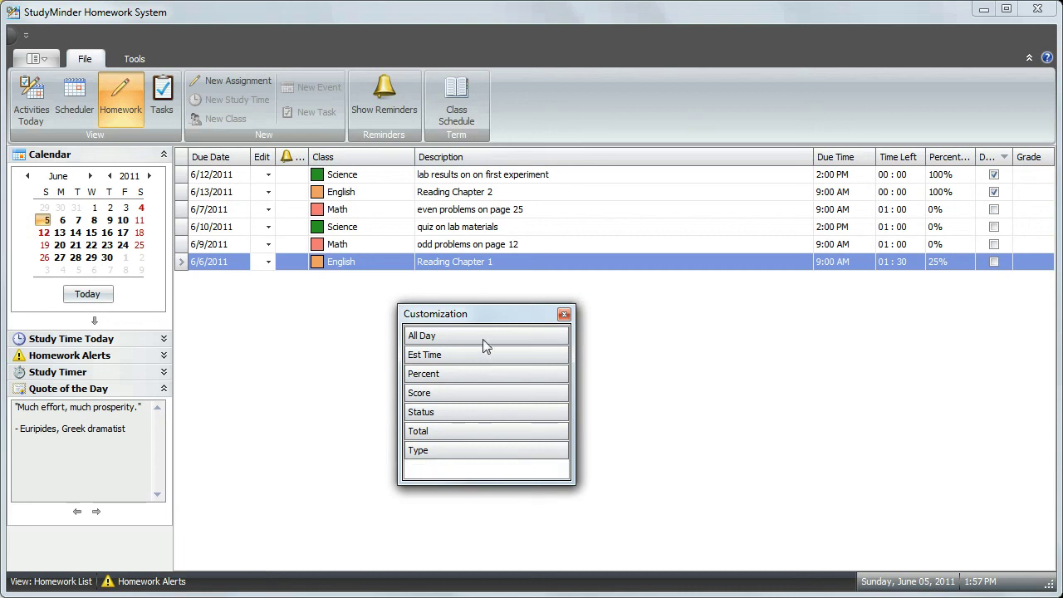
drag(482, 358, 772, 162)
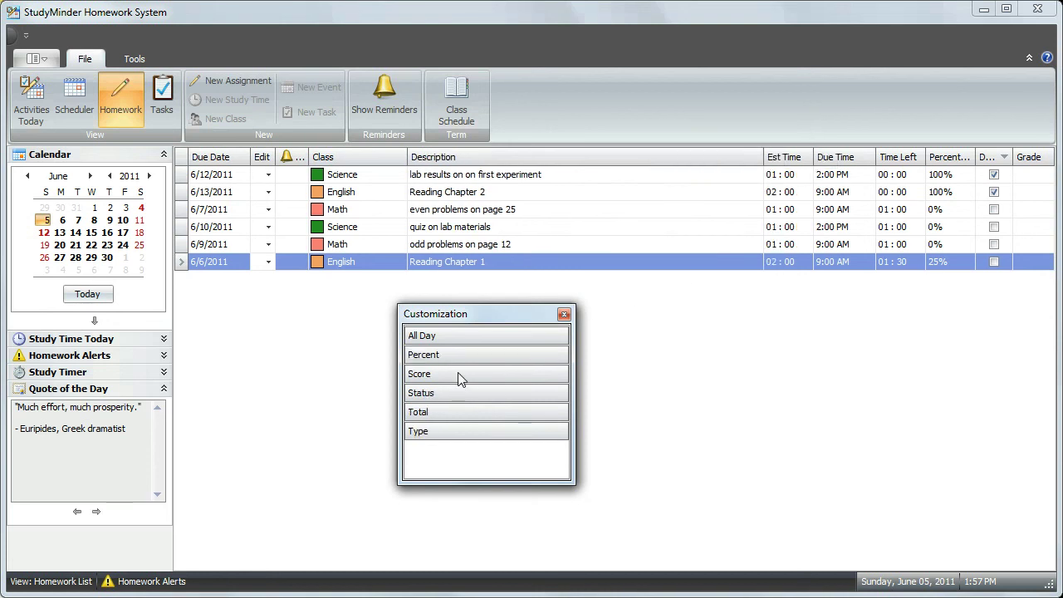
drag(461, 377, 760, 162)
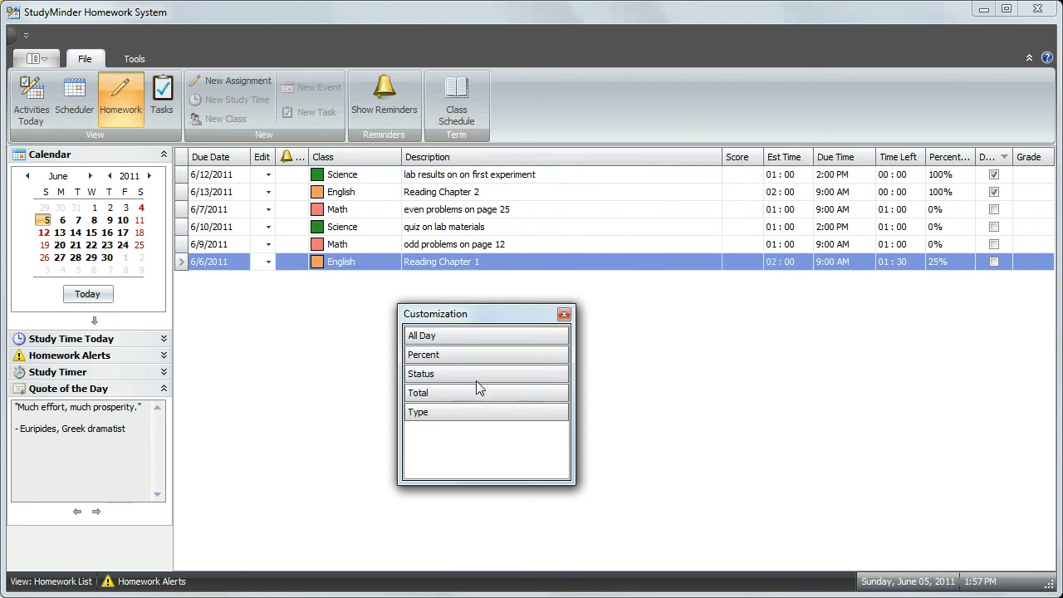
drag(471, 374, 653, 161)
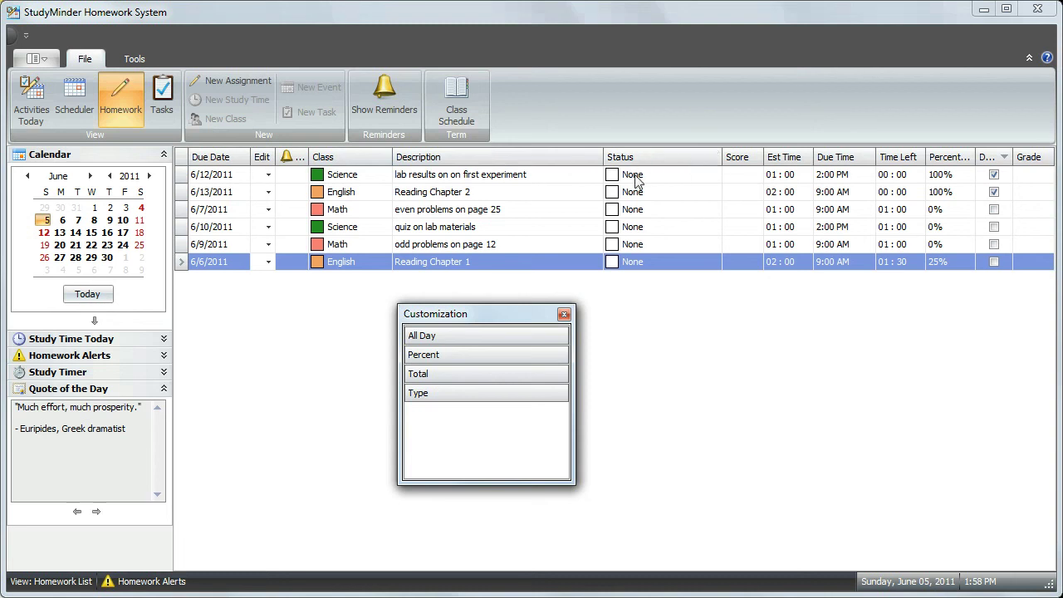
click(565, 314)
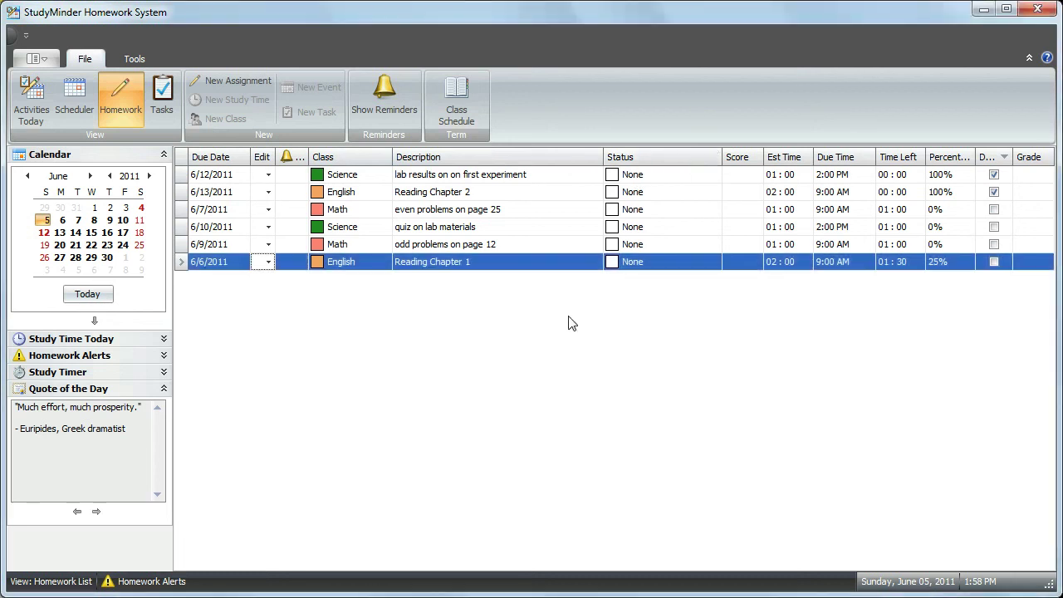
Apply Best Fit (all columns) from the Description header menu
right_click(526, 158)
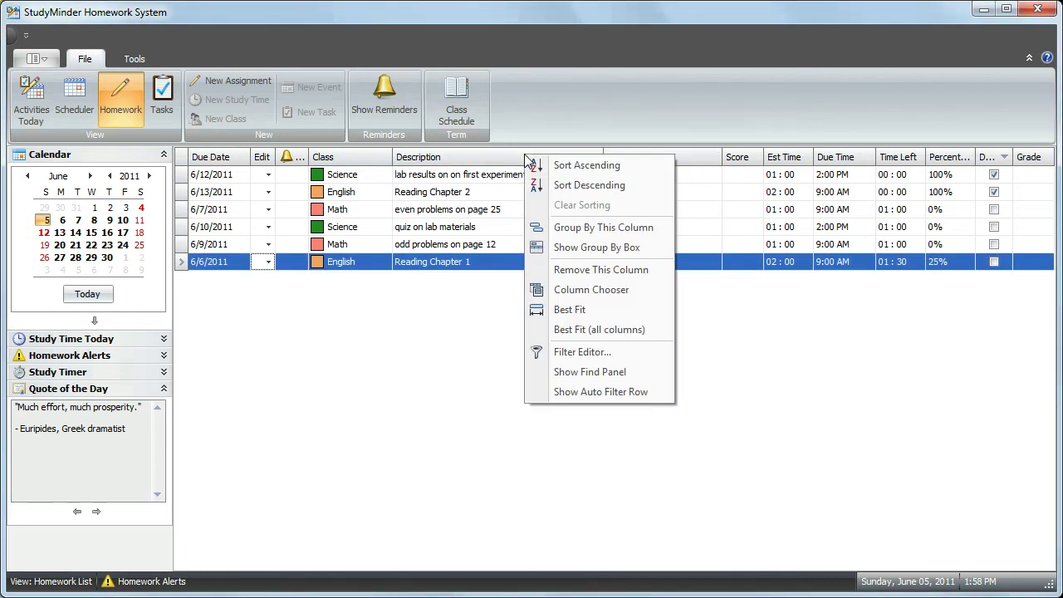
click(581, 335)
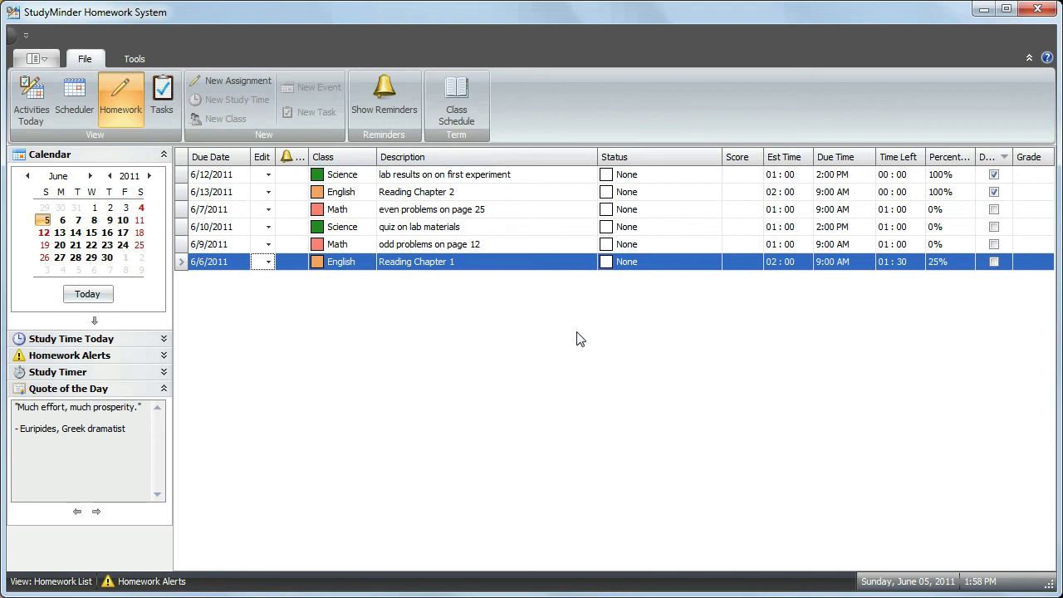
Show the Group By Box and drag the Class header into it
right_click(514, 163)
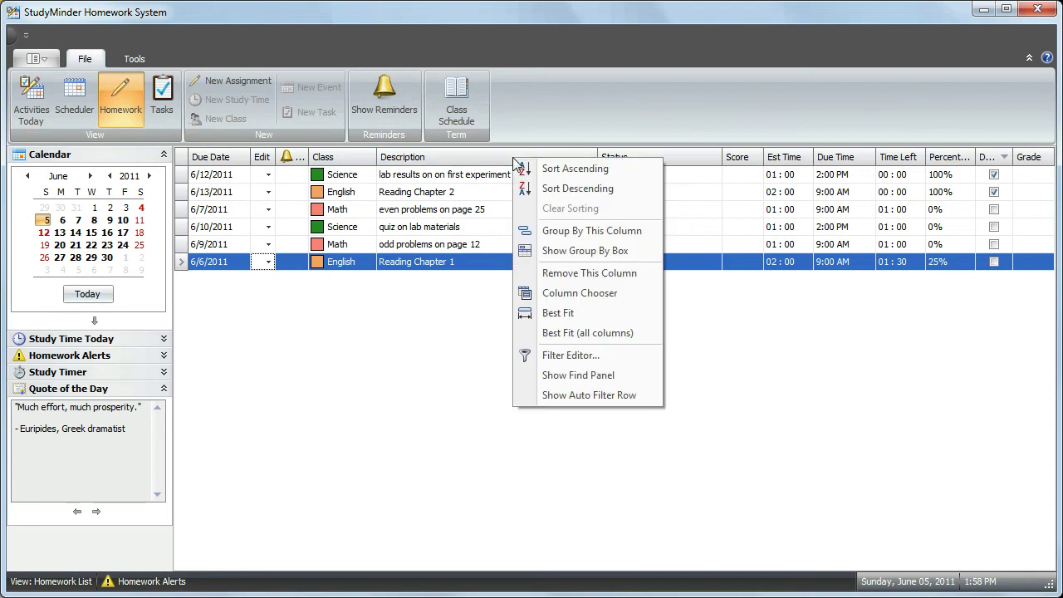
click(579, 251)
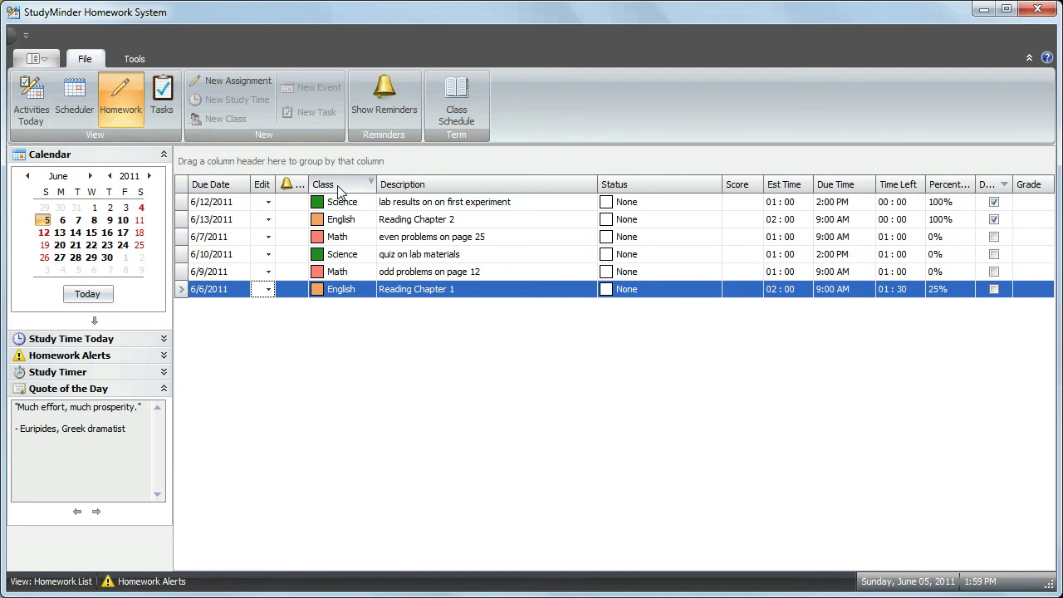
drag(339, 192, 297, 162)
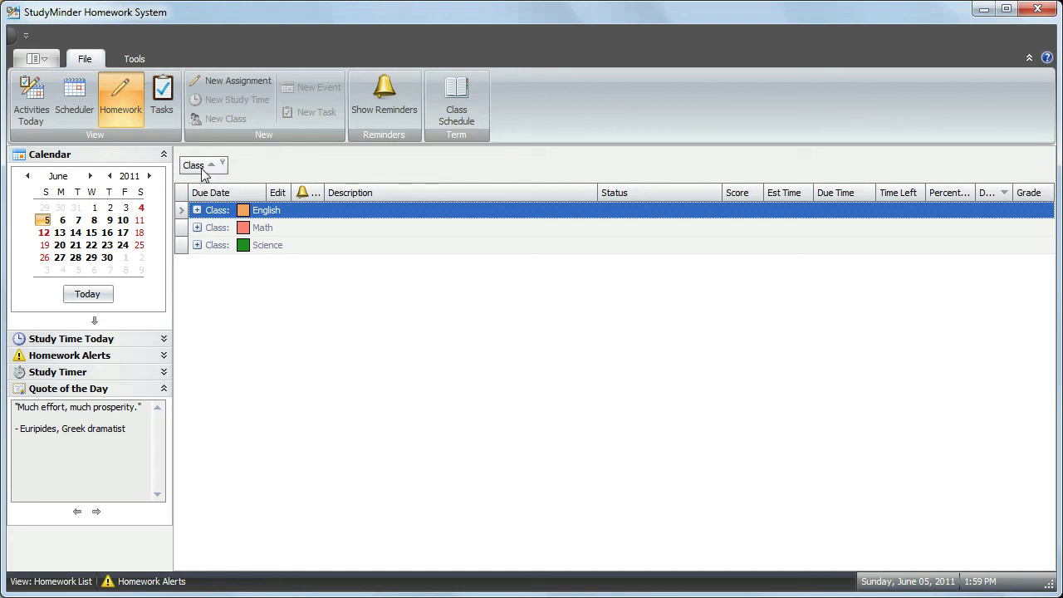
Expand the English, Math and Science groups
click(197, 210)
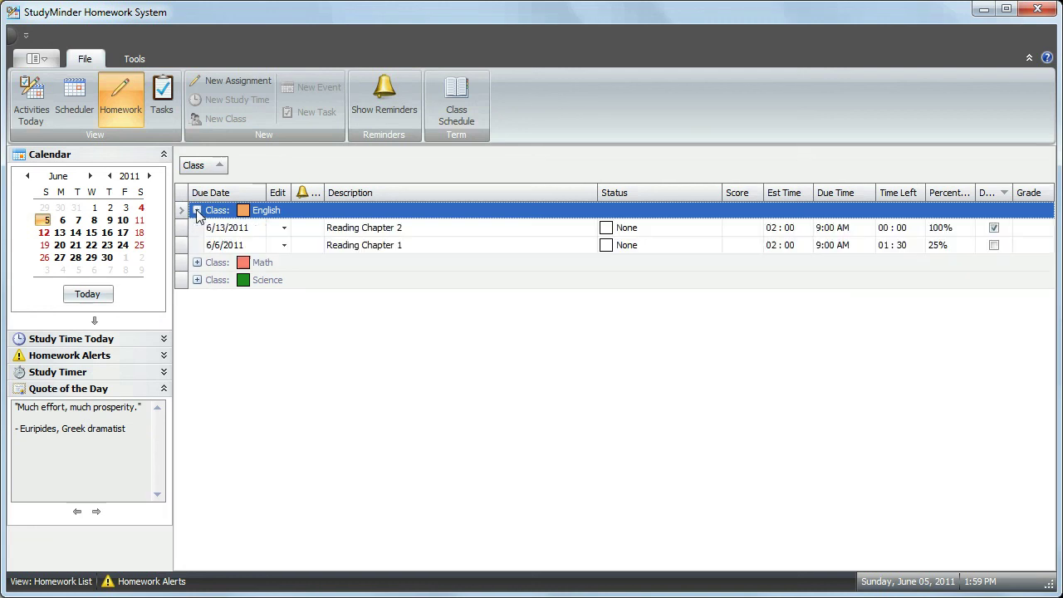
click(197, 263)
click(197, 315)
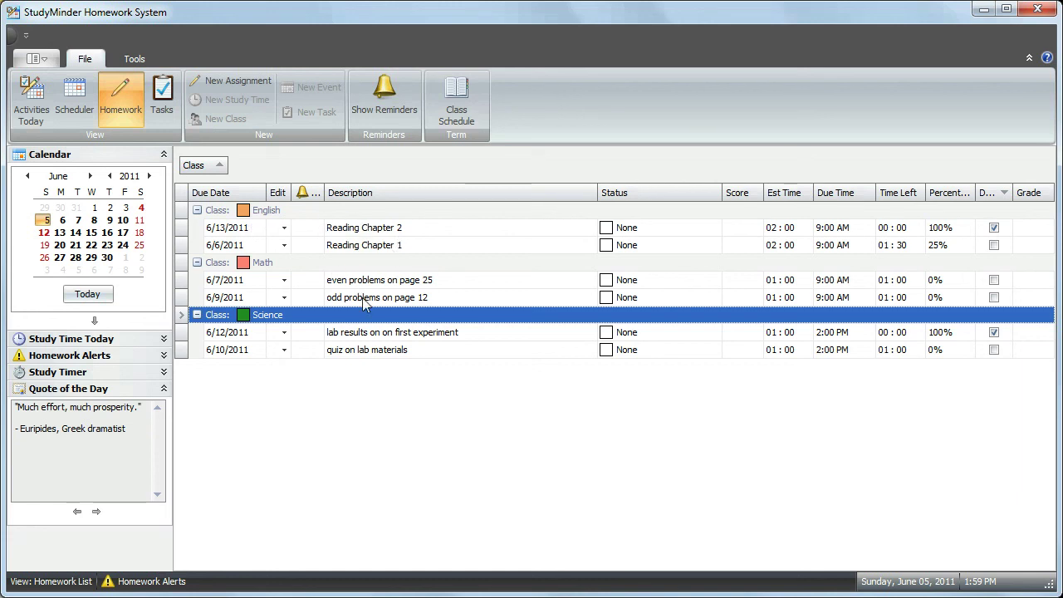
Sort by Description then Status, and add Percent Complete as a second grouping level
click(388, 196)
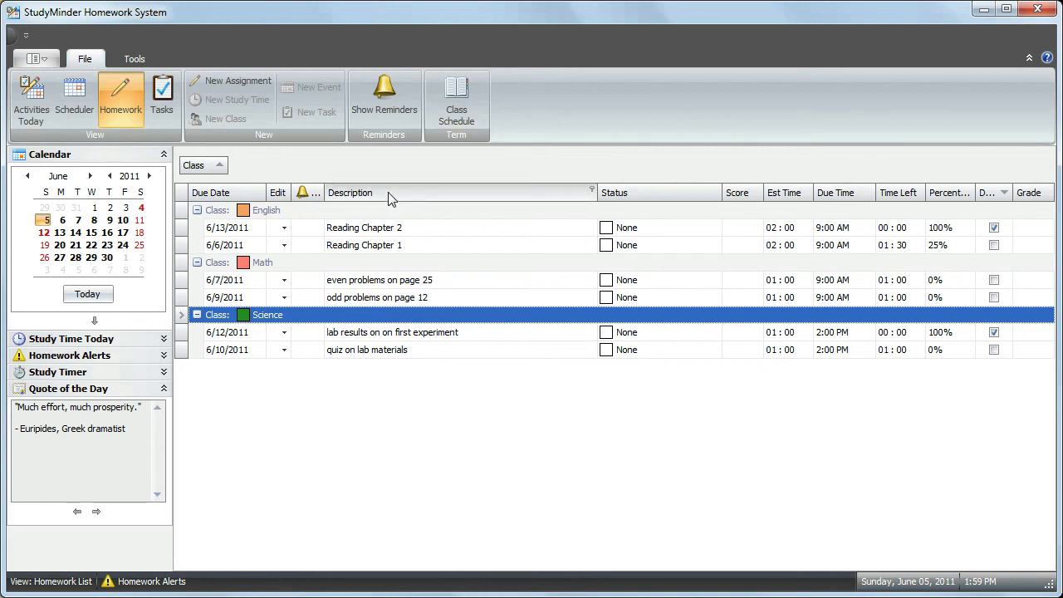
click(618, 196)
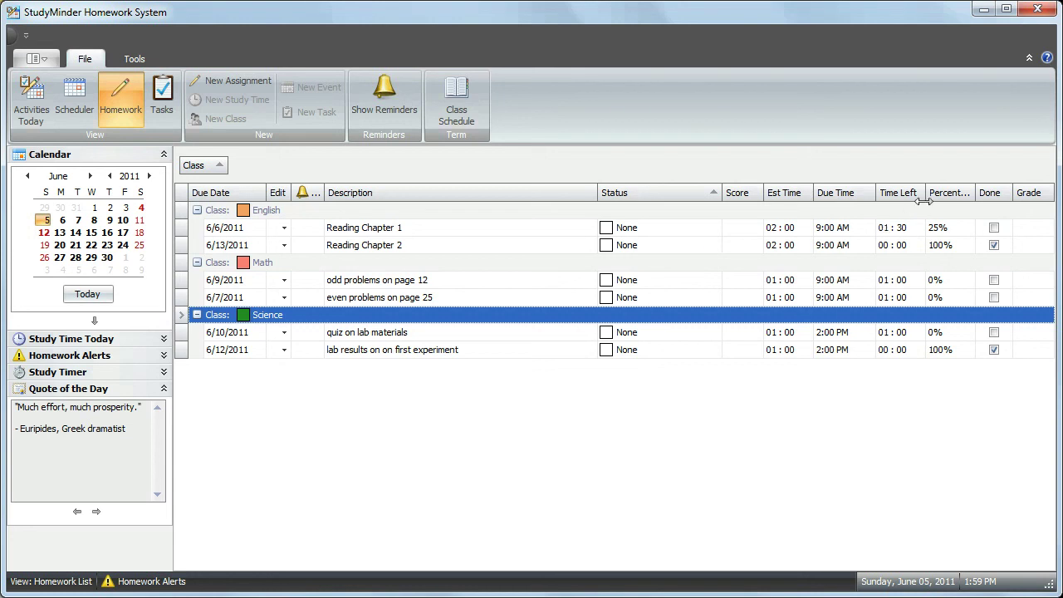
drag(943, 200, 296, 174)
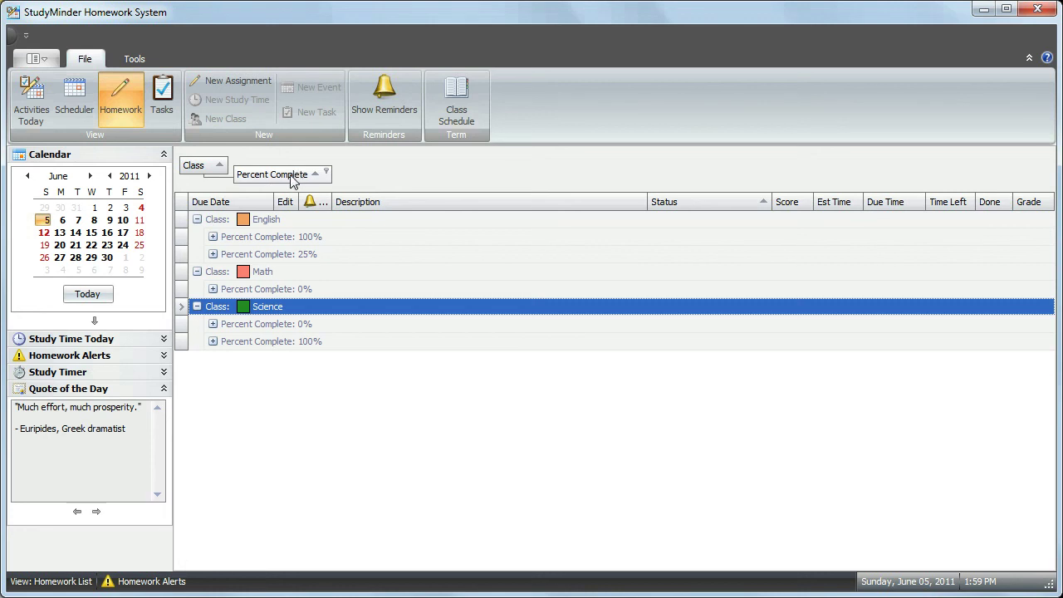
Ungroup Percent Complete and drag Class back into the grid, showing all six assignments flat
right_click(291, 177)
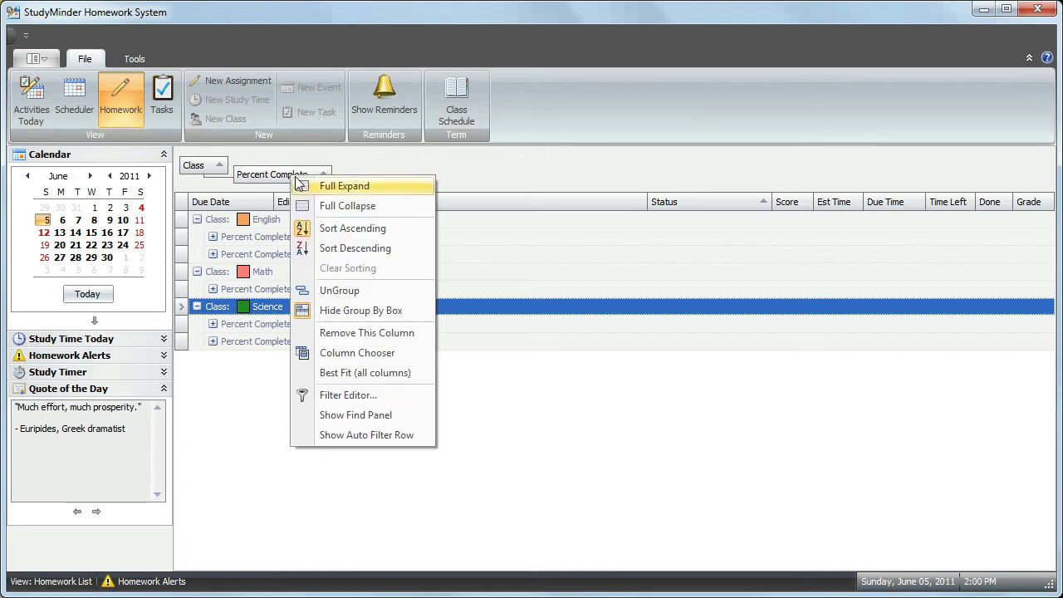
click(349, 292)
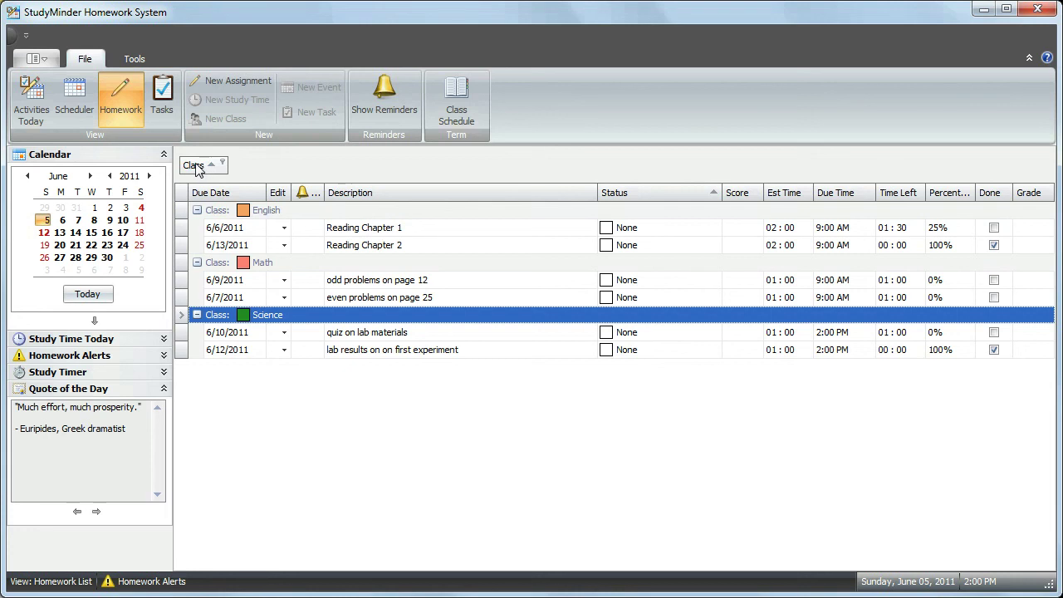
drag(197, 167, 328, 192)
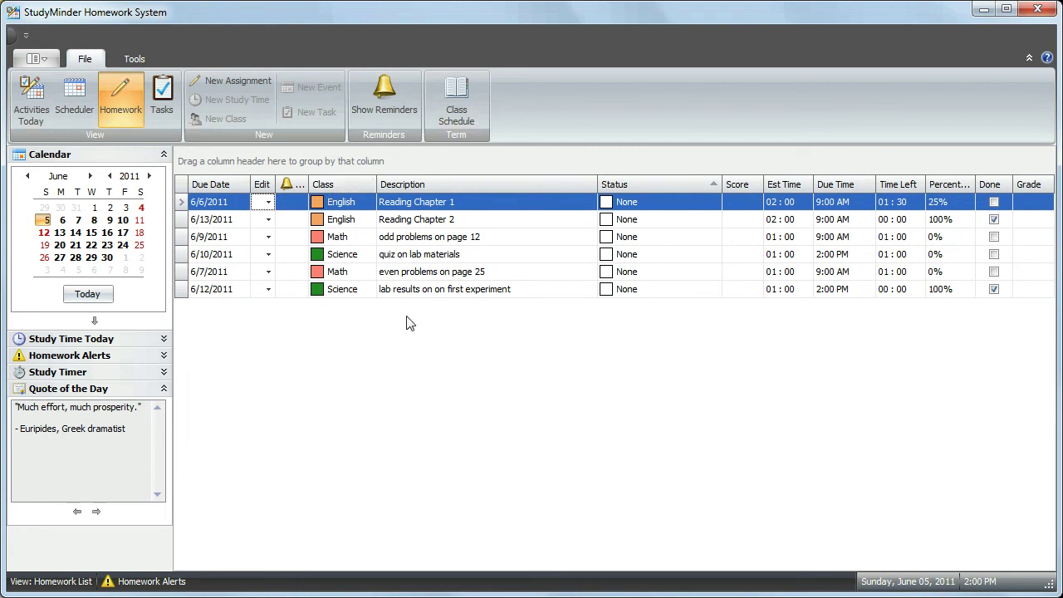
Hide the Group By Box from the Description column header's menu
right_click(477, 181)
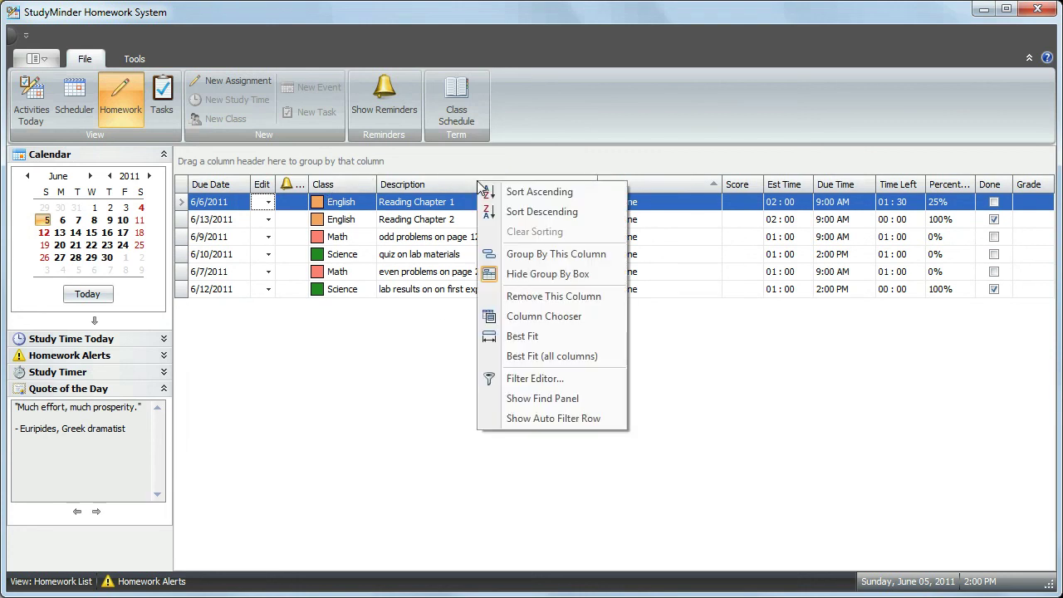
click(540, 275)
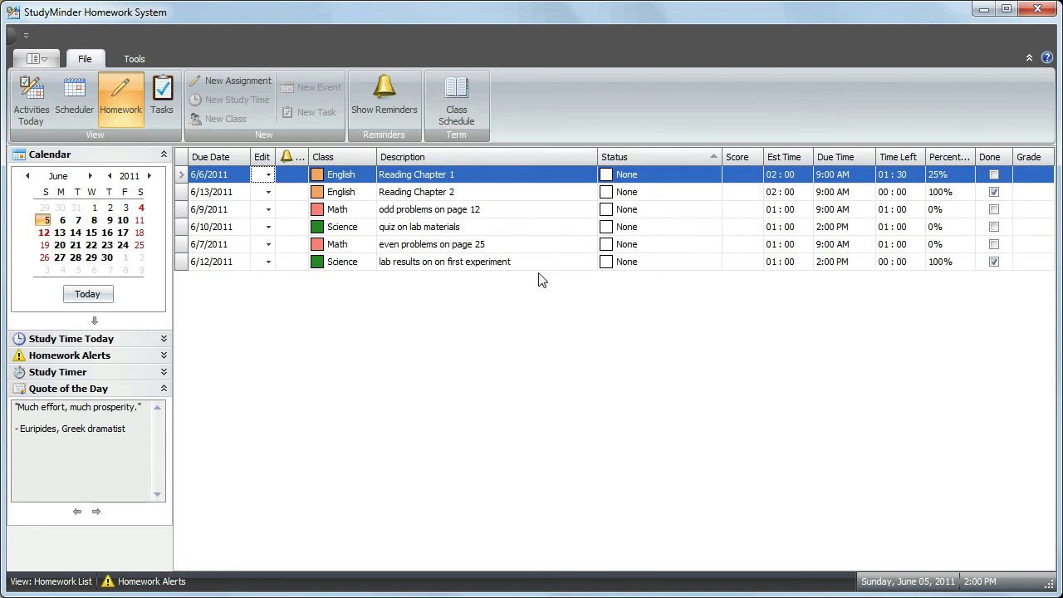